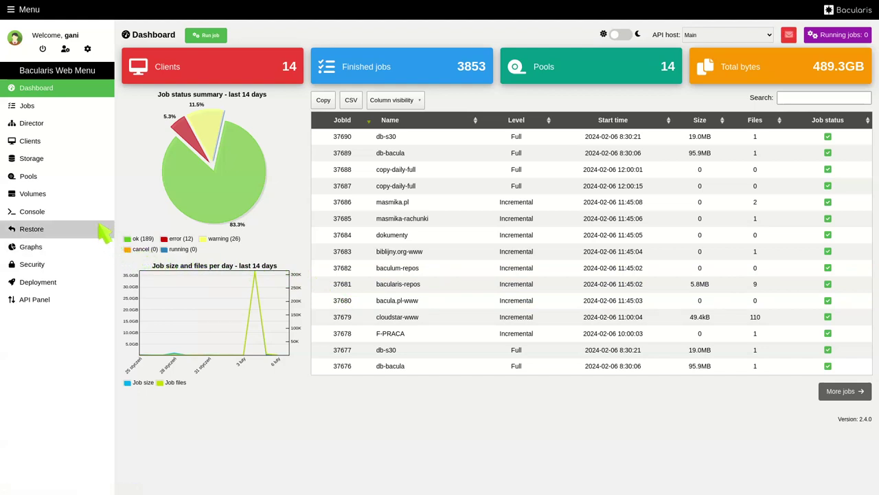
# Step: Open the details of the storage 10.0.0.132-FileChgr1 from the storage list
pyautogui.click(39, 162)
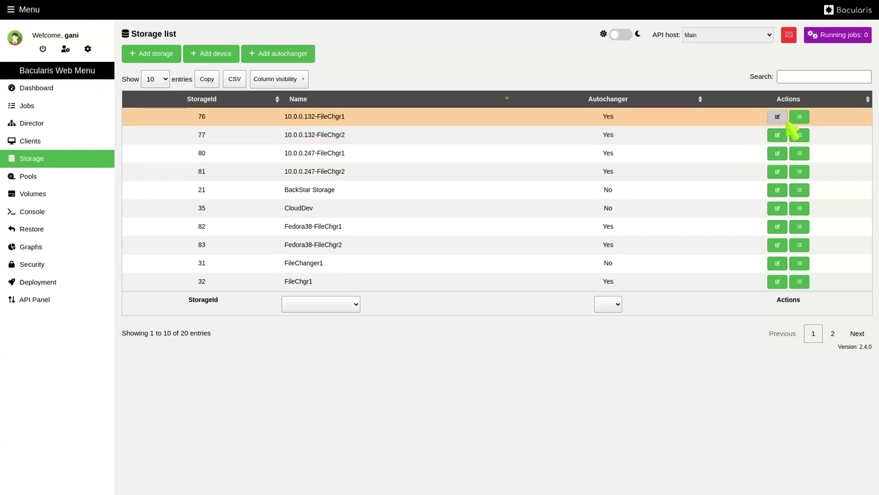
pyautogui.click(801, 118)
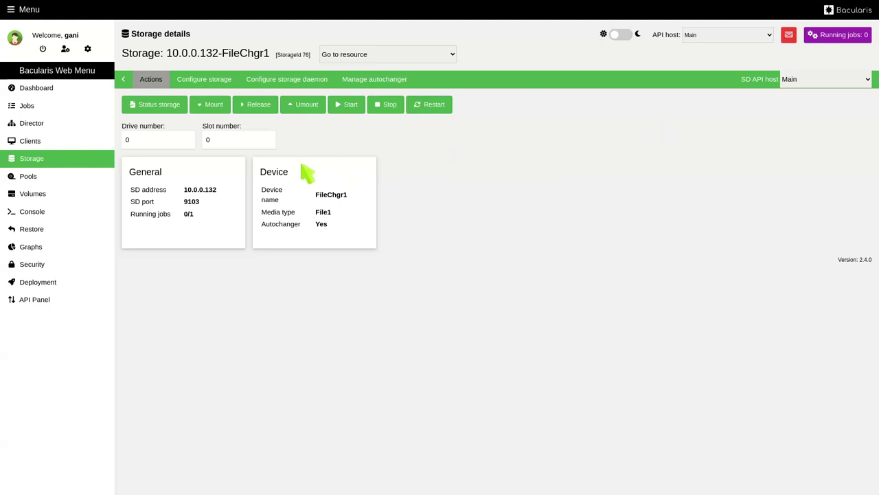
pyautogui.click(166, 116)
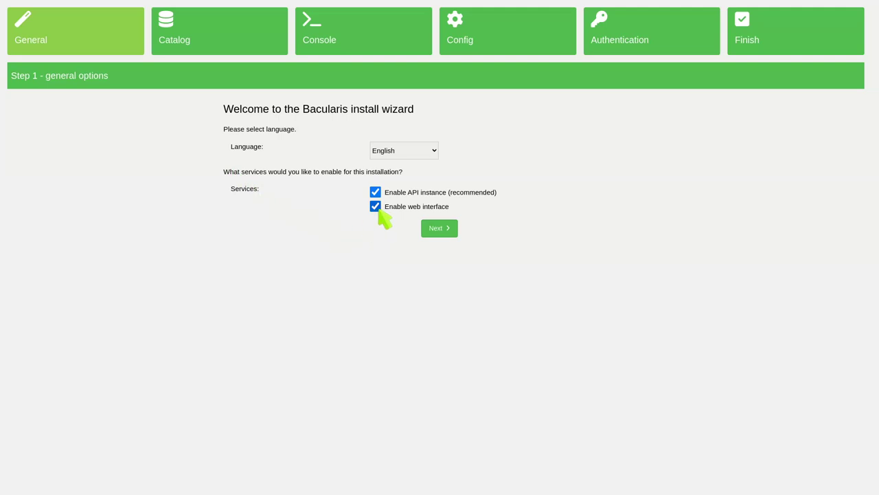
# Step: Proceed past the install wizard's general options, declining to share both the Catalog database and the Bconsole interface
pyautogui.click(448, 231)
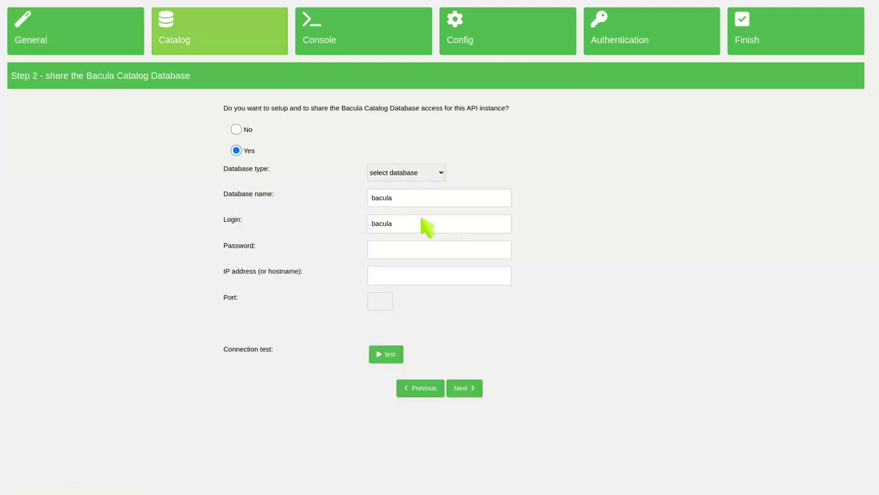
pyautogui.click(237, 130)
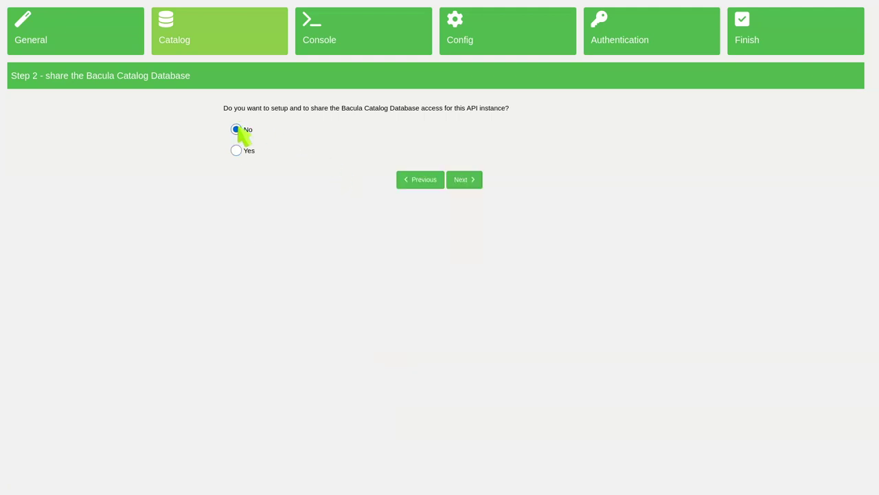
pyautogui.click(466, 182)
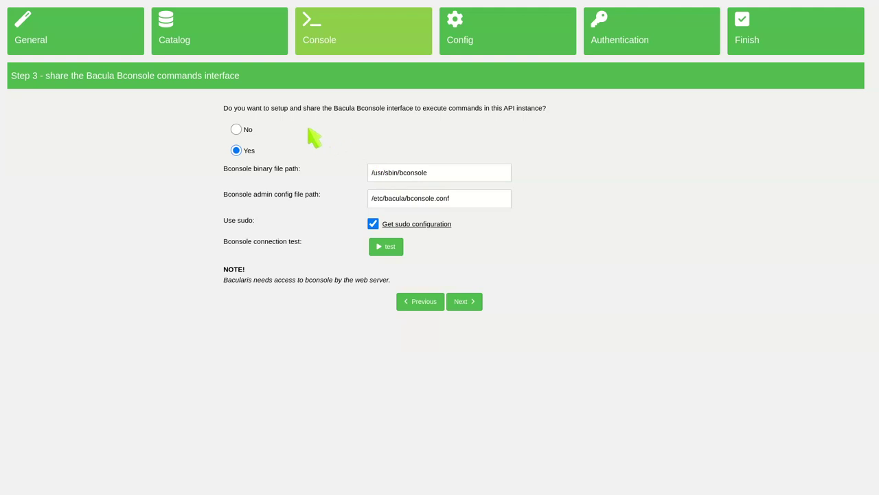
pyautogui.click(236, 130)
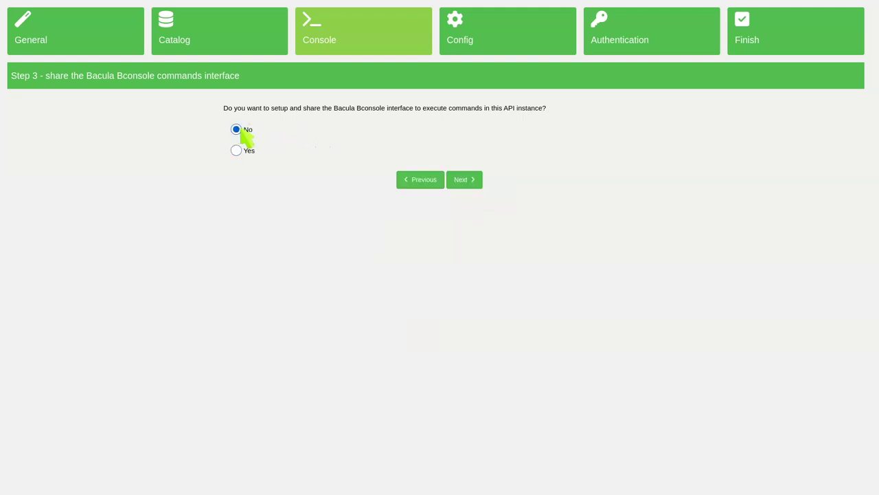
pyautogui.click(464, 182)
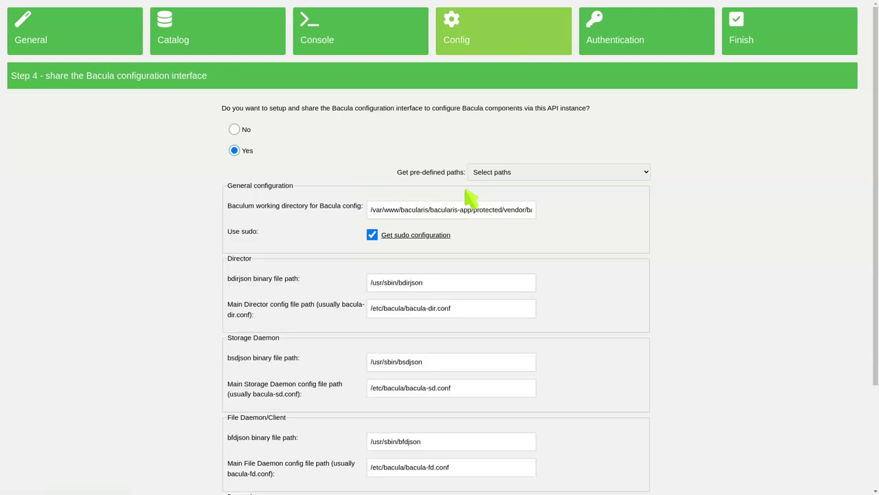
# Step: Clear the Director's bdirjson binary path and main config file path in the Bacula configuration interface step
pyautogui.scroll(-3, 459, 217)
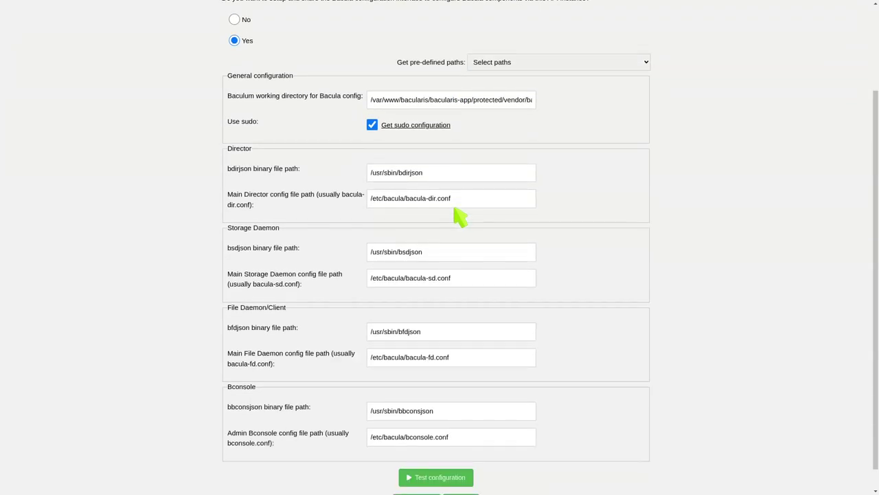
pyautogui.tripleClick(446, 176)
pyautogui.press('BackSpace')
pyautogui.tripleClick(446, 198)
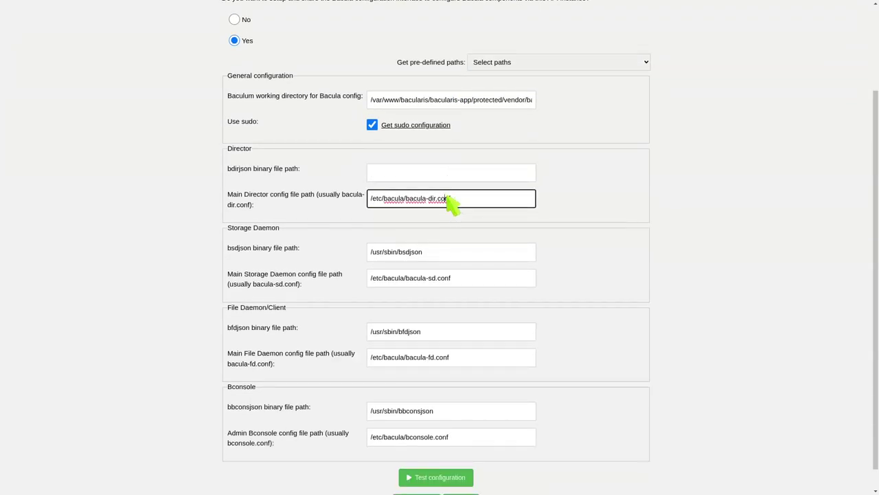
pyautogui.press('BackSpace')
# Step: Clear the File Daemon/Client's bfdjson binary path and main config file path
pyautogui.scroll(-1, 447, 275)
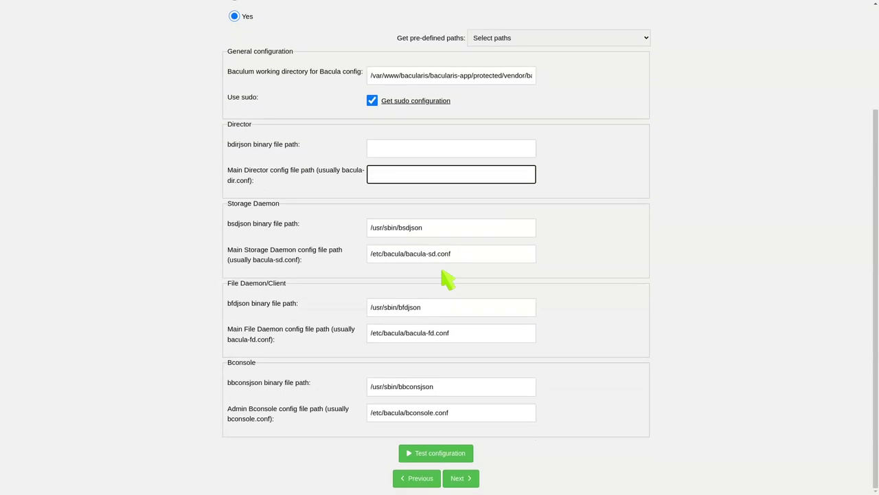
pyautogui.tripleClick(444, 309)
pyautogui.press('BackSpace')
pyautogui.tripleClick(440, 333)
pyautogui.press('BackSpace')
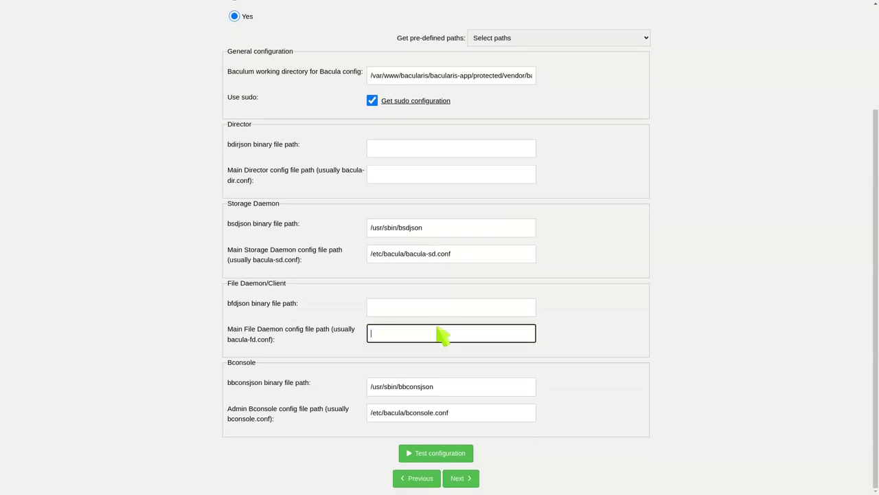
# Step: Clear the Bconsole section's bbconsjson binary path and admin config file path
pyautogui.tripleClick(432, 387)
pyautogui.press('BackSpace')
pyautogui.tripleClick(433, 415)
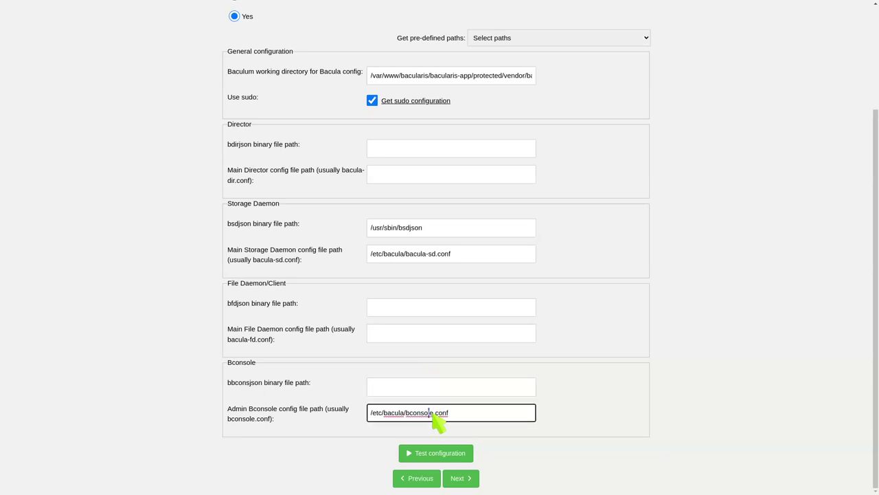
pyautogui.press('BackSpace')
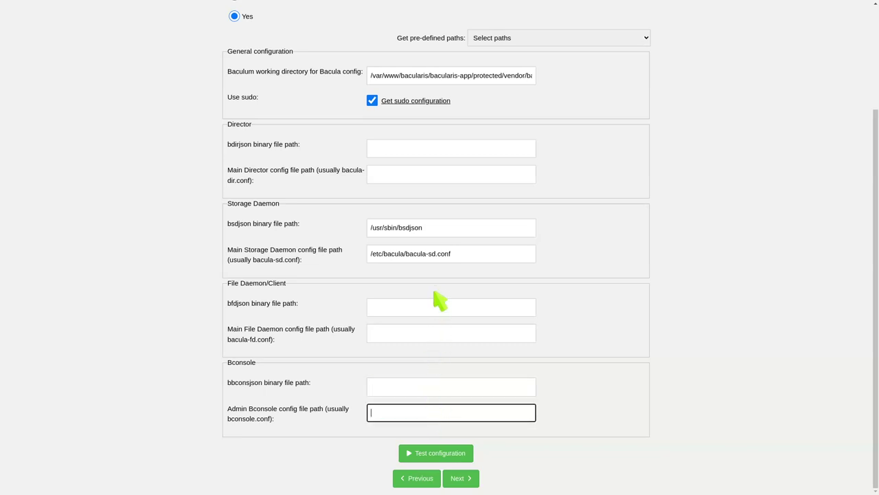
# Step: Show the sudo configuration and copy the two-line apache example for RHEL and CentOS
pyautogui.click(438, 103)
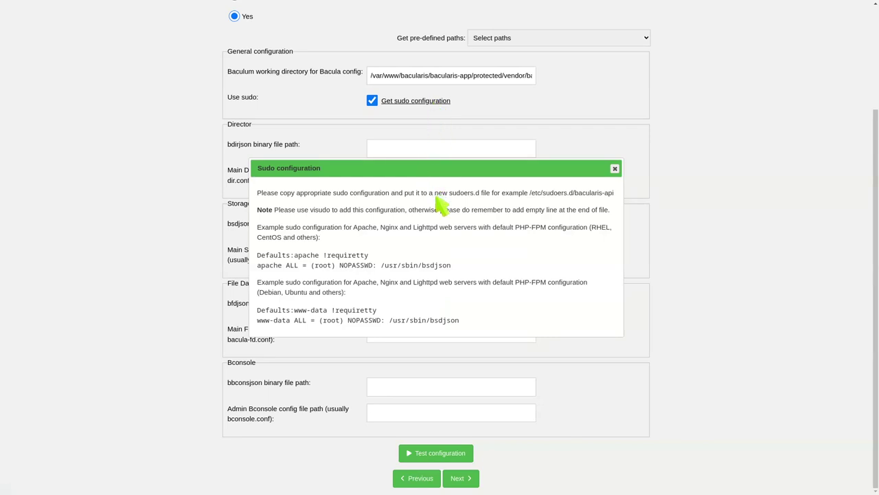
pyautogui.moveTo(451, 265); pyautogui.dragTo(275, 253)
pyautogui.hotkey('ctrl', 'c')
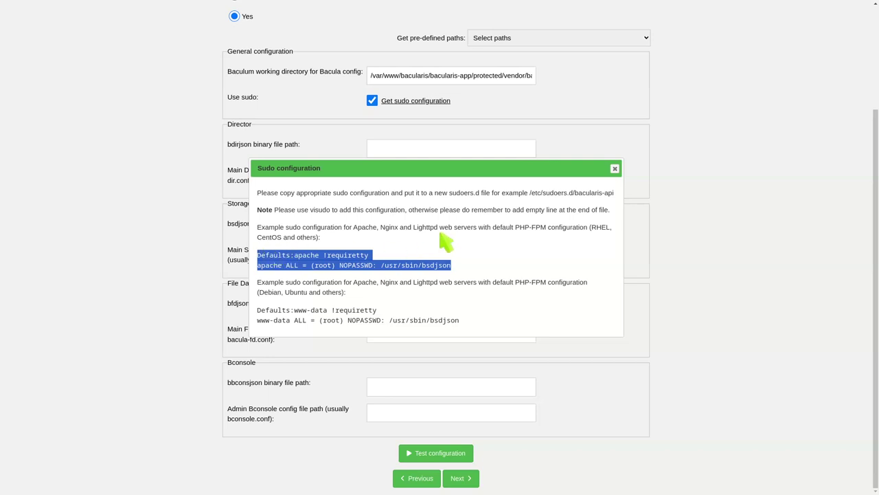
# Step: Switch to the terminal, open /etc/sudoers.d/bacularis-api in vim, paste the copied apache sudo rules and save the file
pyautogui.hotkey('alt', 'Tab')
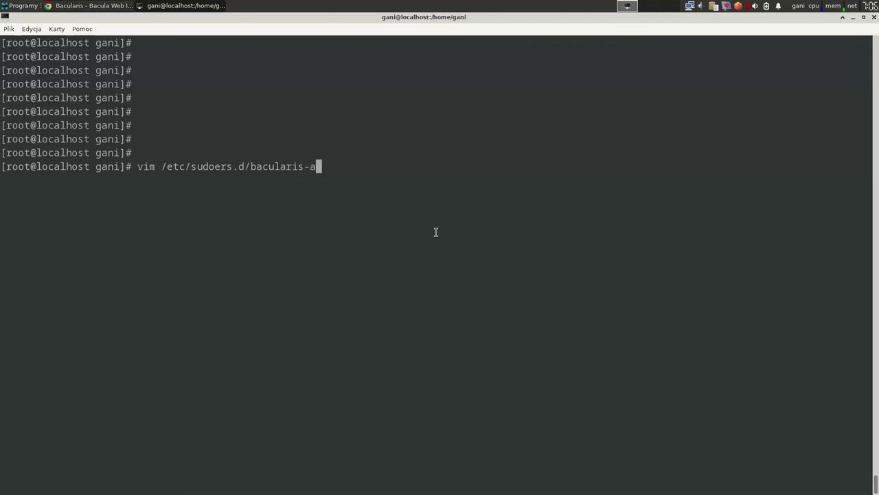
pyautogui.press('Return')
pyautogui.press('i')
pyautogui.hotkey('ctrl', 'shift', 'v')
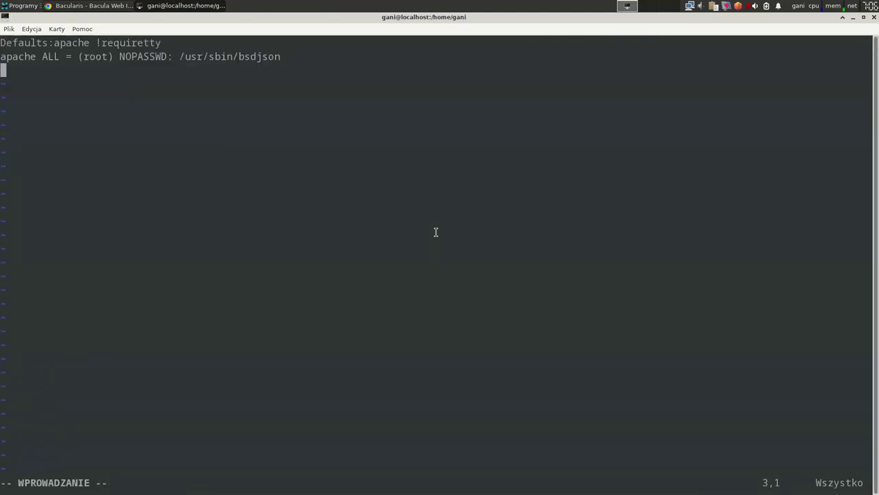
pyautogui.press('Escape')
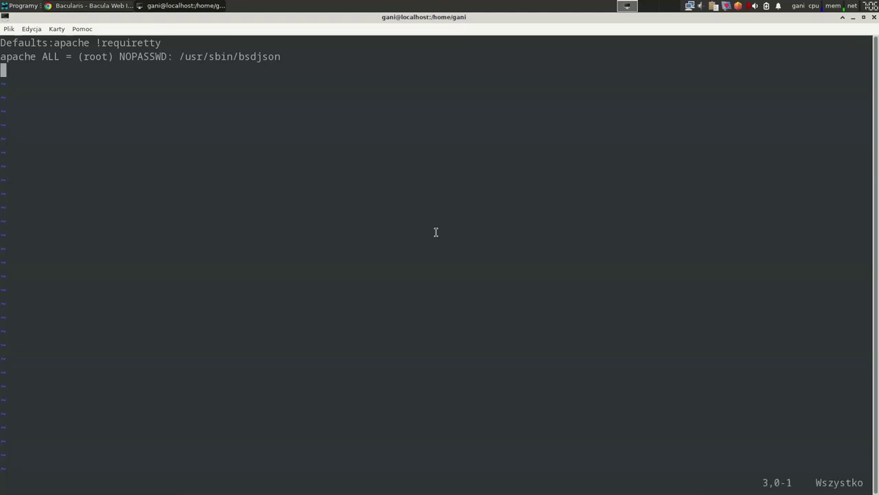
pyautogui.write(':wq')
pyautogui.press('Return')
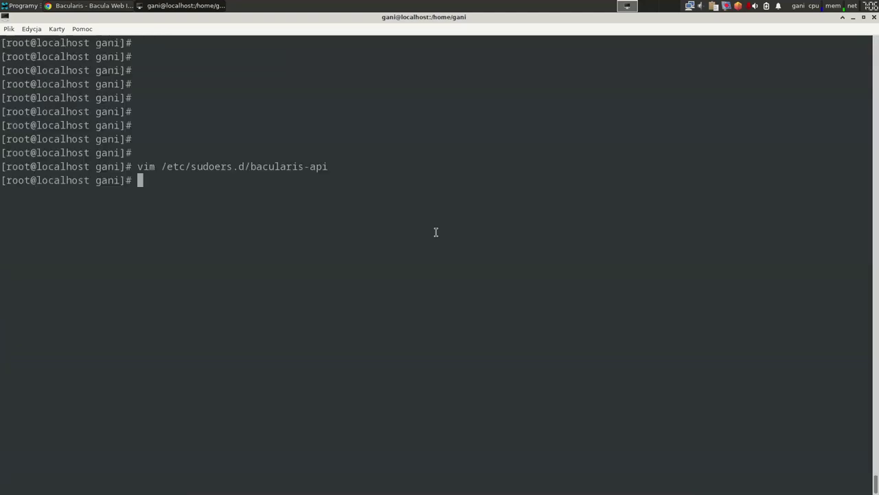
# Step: Return to the wizard in the browser, close the sudo information, test the configuration and proceed to authentication
pyautogui.hotkey('alt', 'Tab')
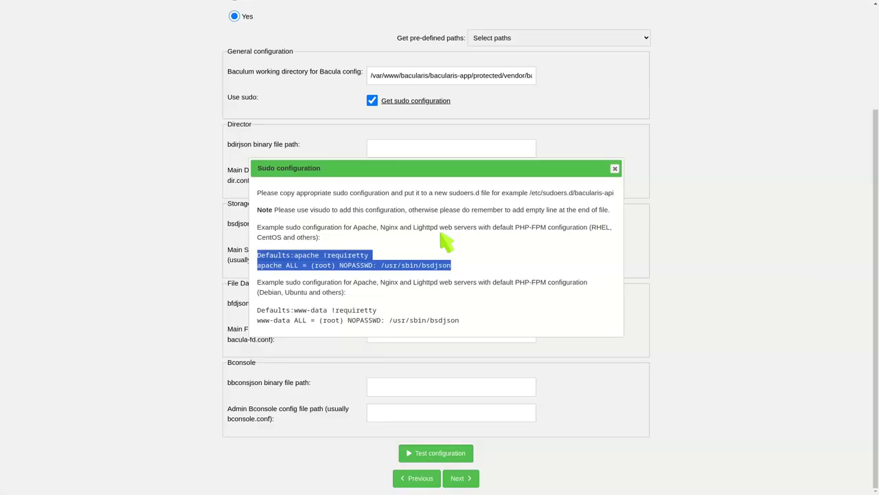
pyautogui.click(615, 168)
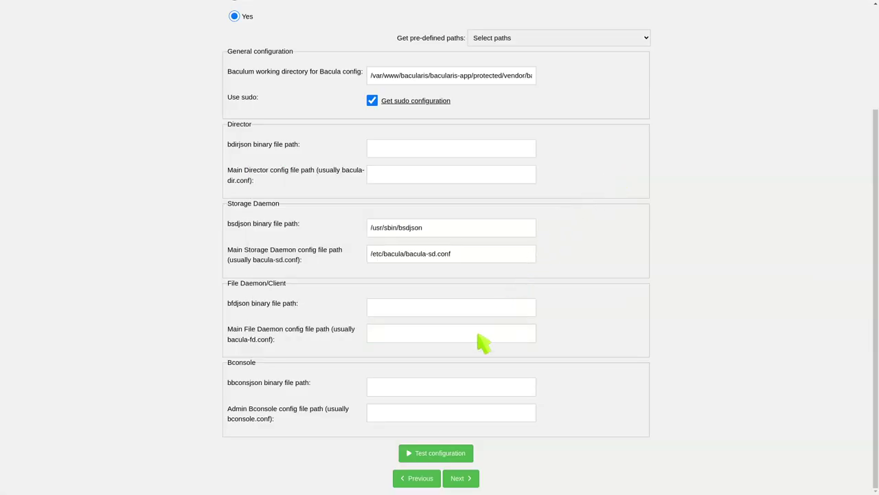
pyautogui.click(433, 456)
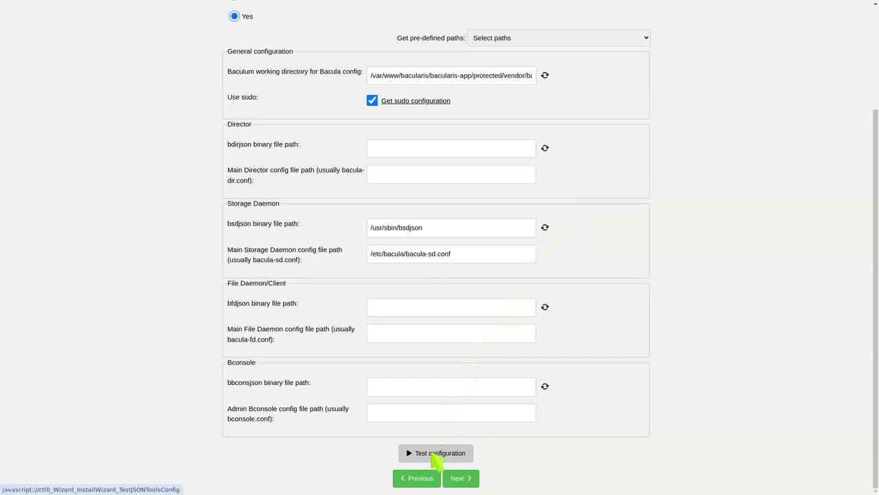
pyautogui.click(462, 478)
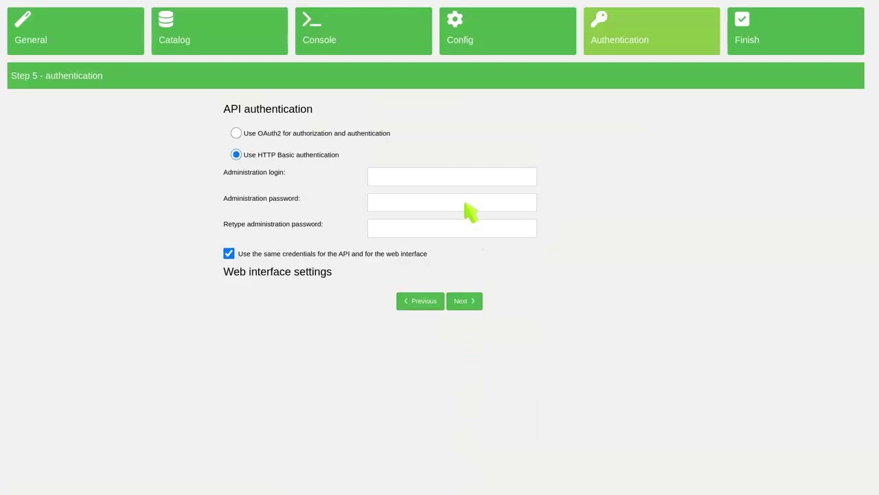
# Step: Enter the administration login and password for HTTP Basic authentication, retype the password, and save the wizard's configuration
pyautogui.click(459, 178)
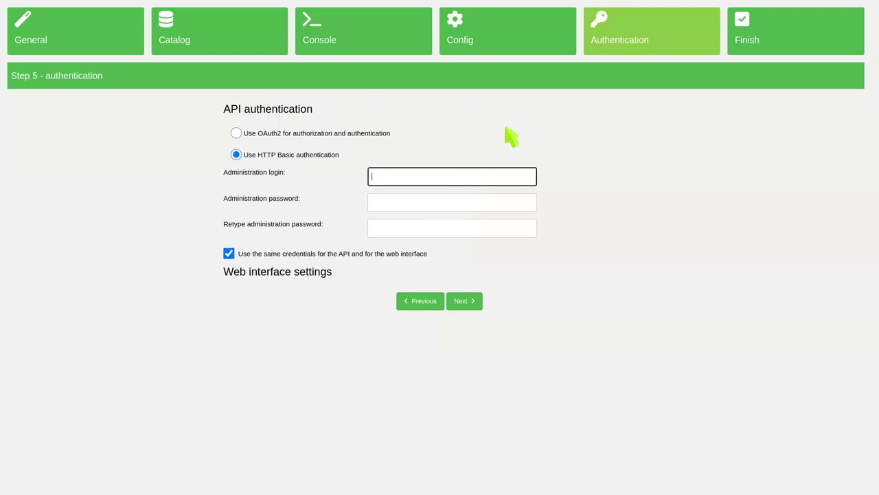
pyautogui.press('Tab')
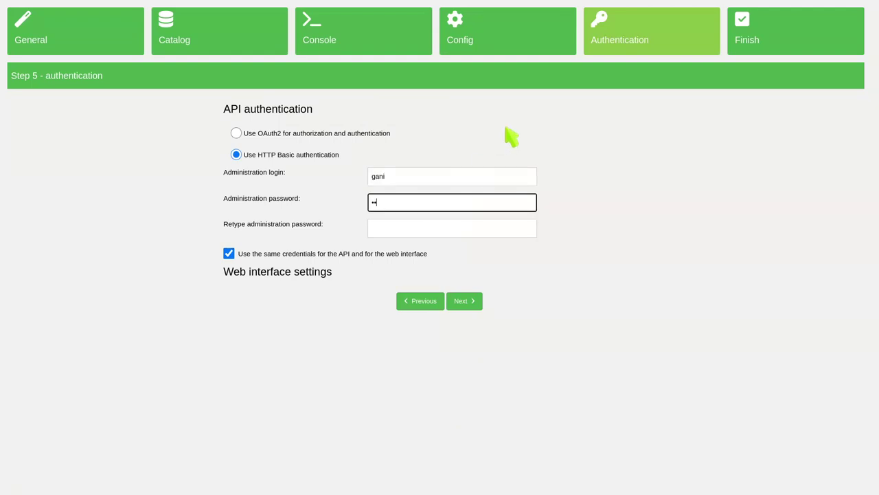
pyautogui.press('Tab')
pyautogui.write('•')
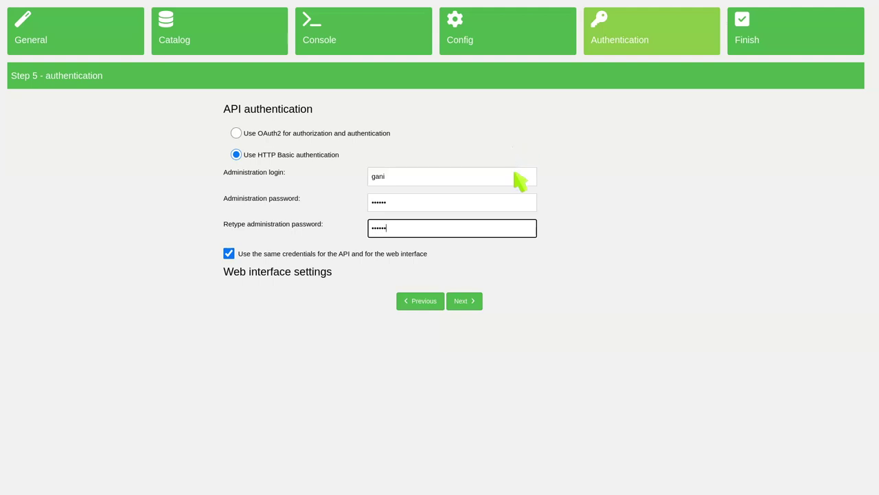
pyautogui.click(466, 302)
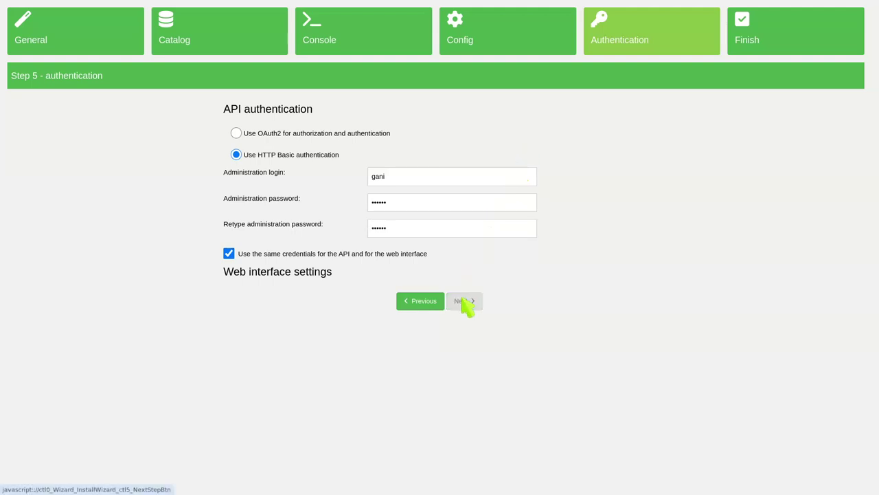
pyautogui.scroll(-1, 473, 300)
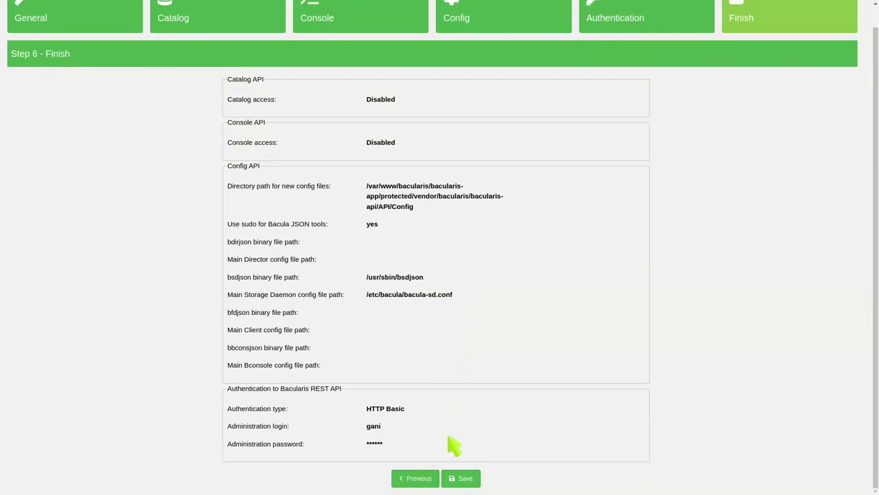
pyautogui.click(470, 477)
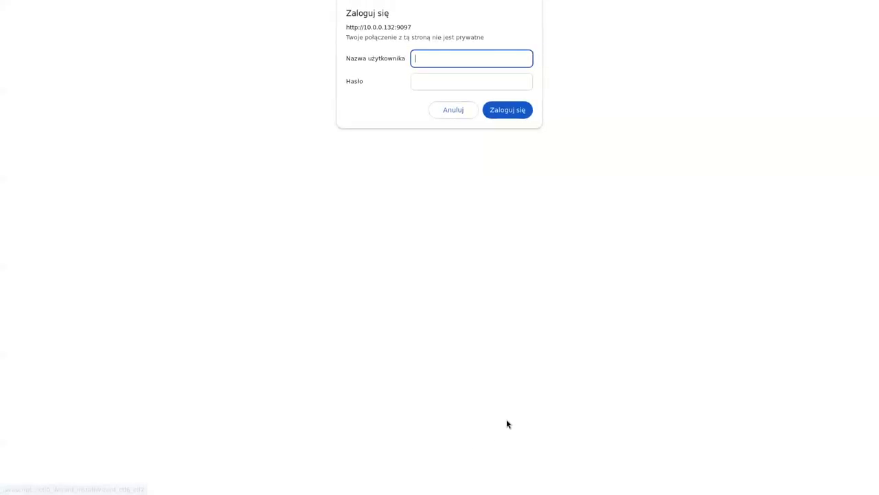
# Step: Log in to the new API instance at 10.0.0.132:9097 with the administrator's username and password
pyautogui.write('gan')
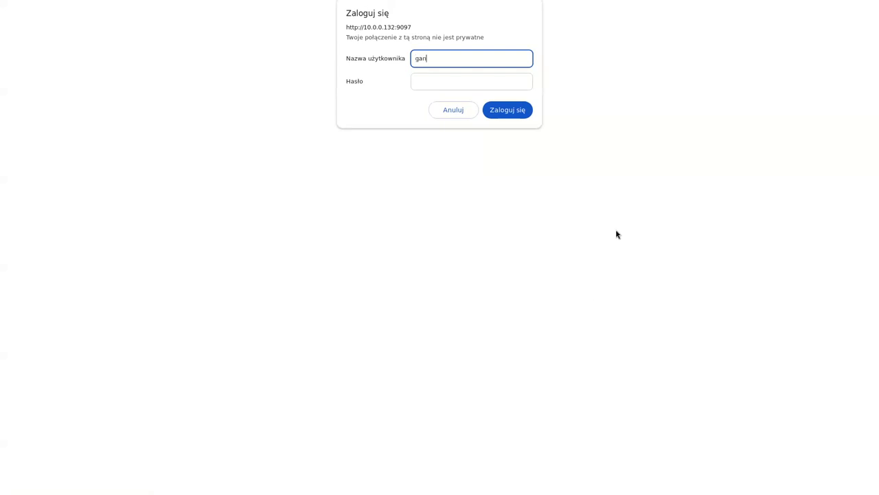
pyautogui.write('i')
pyautogui.press('Tab')
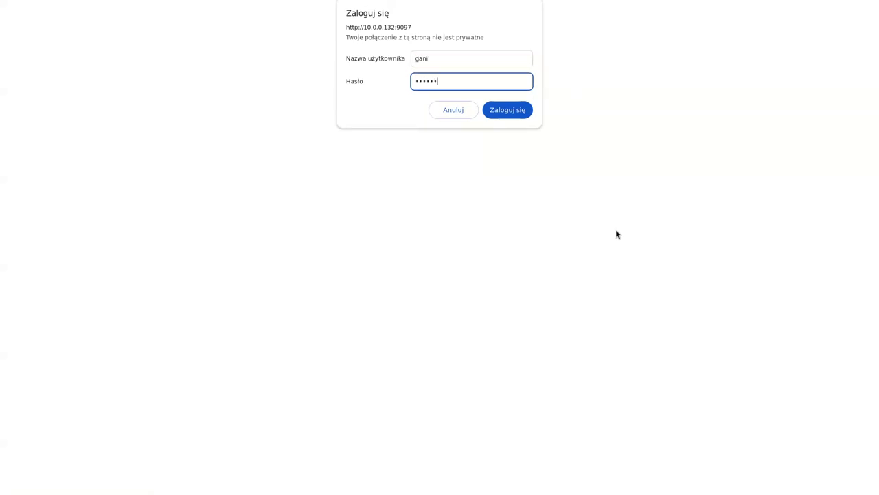
pyautogui.press('Return')
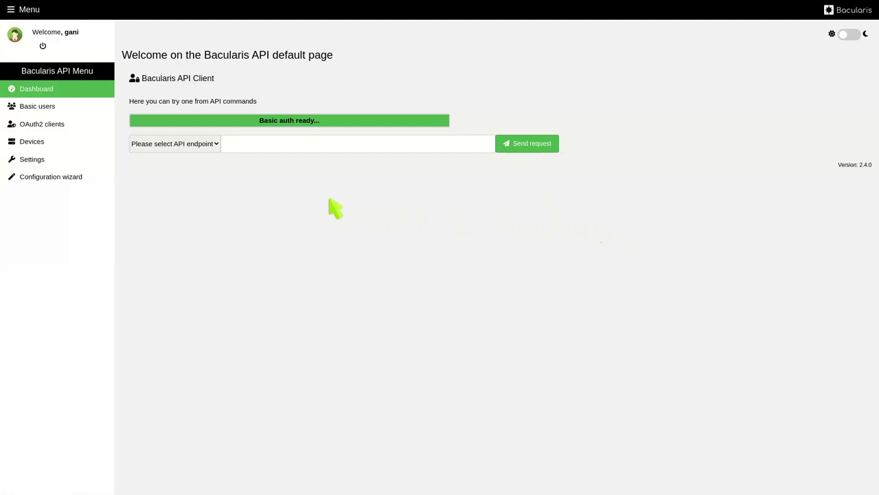
# Step: Open the Actions section of the API settings, enable actions and turn on the use of sudo
pyautogui.click(78, 162)
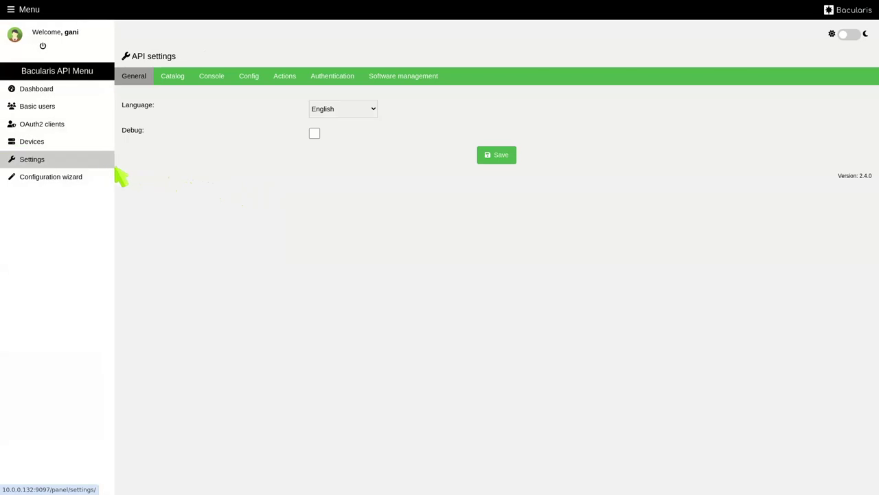
pyautogui.click(289, 89)
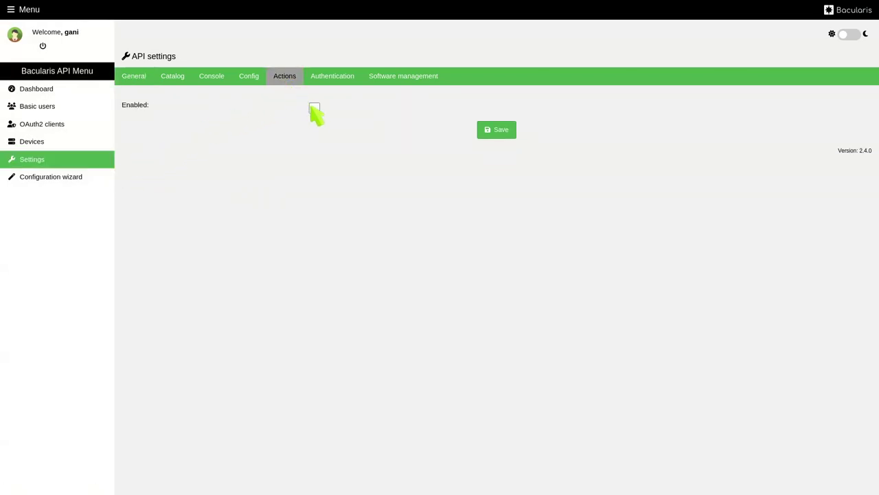
pyautogui.click(314, 108)
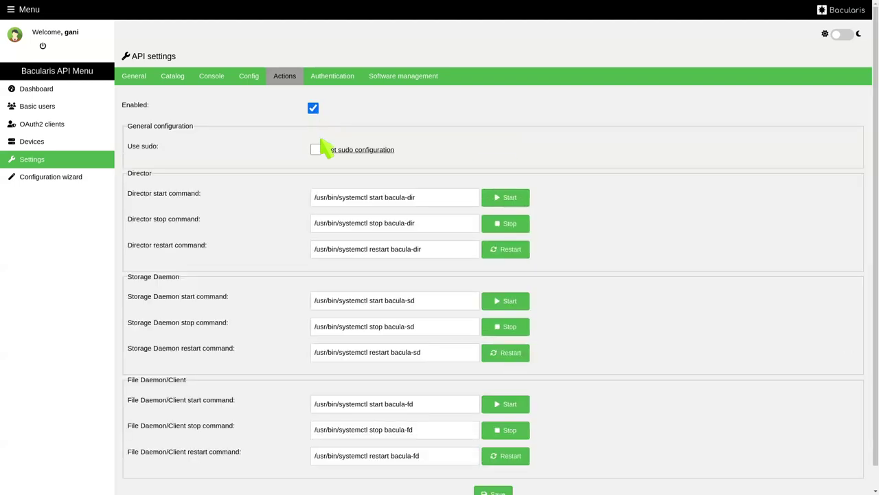
# Step: Clear the Director start, stop and restart commands
pyautogui.tripleClick(364, 199)
pyautogui.press('BackSpace')
pyautogui.tripleClick(368, 223)
pyautogui.press('BackSpace')
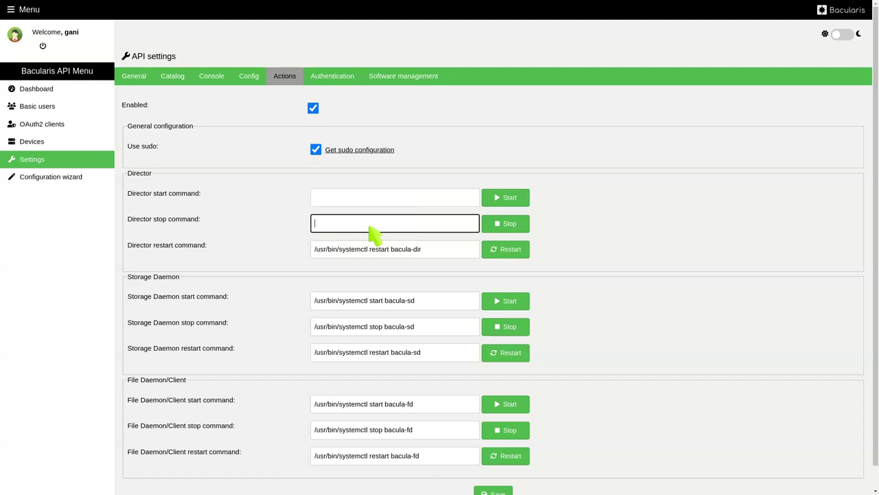
pyautogui.tripleClick(372, 249)
pyautogui.press('BackSpace')
# Step: Clear the File Daemon/Client start, stop and restart commands, leaving only the Storage Daemon ones
pyautogui.scroll(-1, 375, 248)
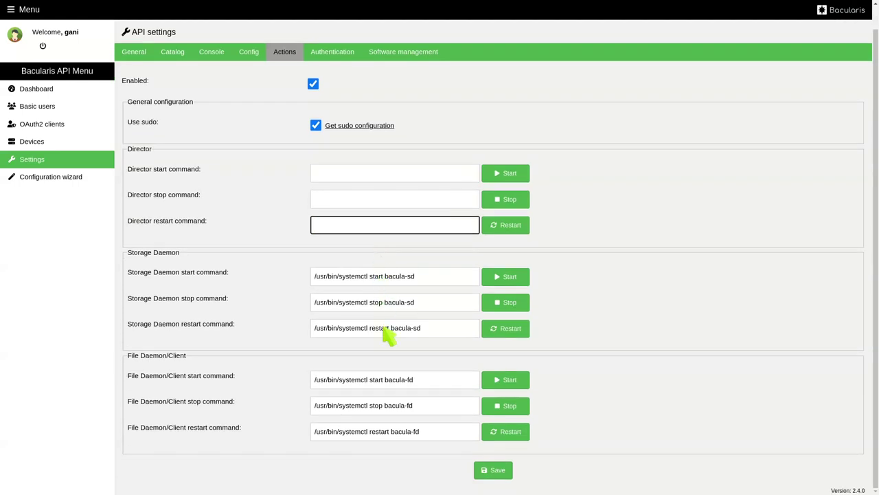
pyautogui.click(380, 382)
pyautogui.tripleClick(378, 379)
pyautogui.press('BackSpace')
pyautogui.tripleClick(372, 408)
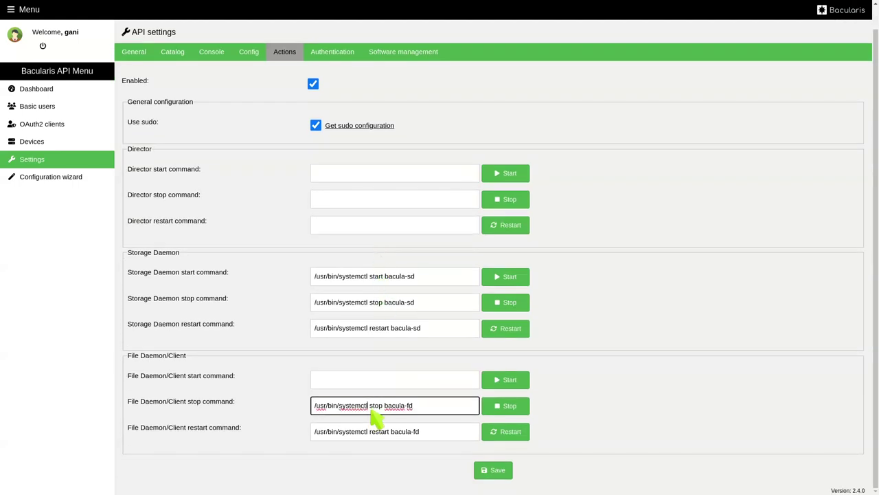
pyautogui.press('BackSpace')
pyautogui.tripleClick(375, 431)
pyautogui.press('BackSpace')
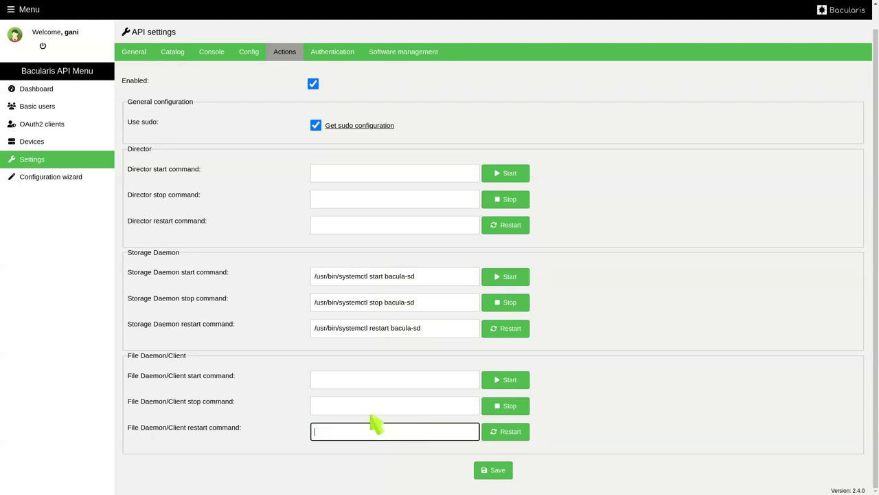
# Step: Display the sudo configuration and copy the three apache rules for starting, stopping and restarting bacula-sd
pyautogui.click(373, 129)
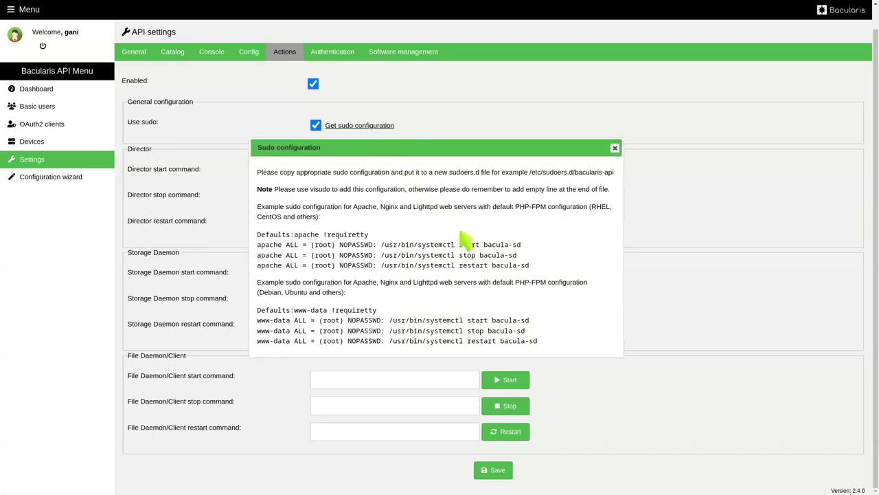
pyautogui.moveTo(522, 263); pyautogui.dragTo(258, 244)
pyautogui.hotkey('ctrl', 'c')
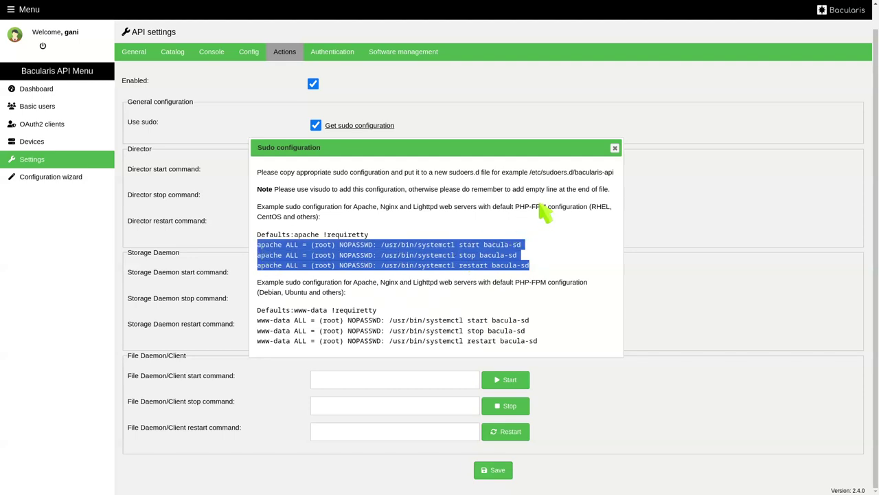
# Step: Switch to the terminal, append the copied rules to /etc/sudoers.d/bacularis-api in vim and save, then return to the browser and close the sudo configuration
pyautogui.hotkey('alt', 'Tab')
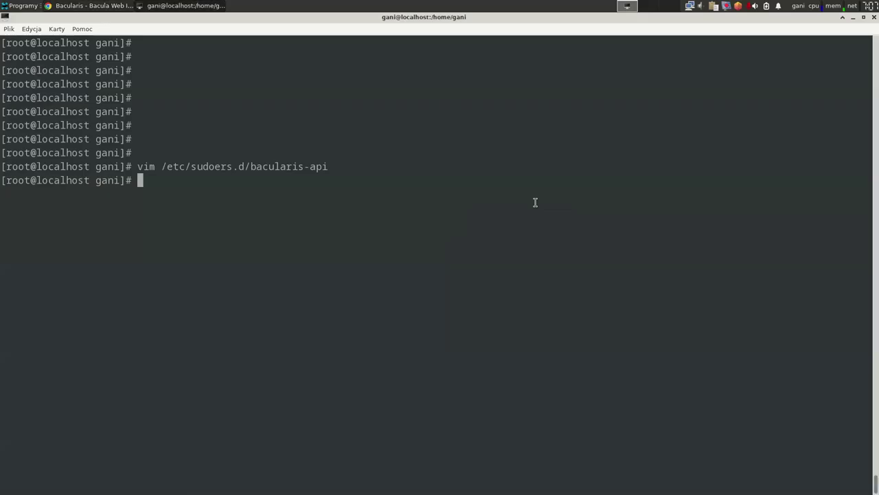
pyautogui.press('Up')
pyautogui.press('Return')
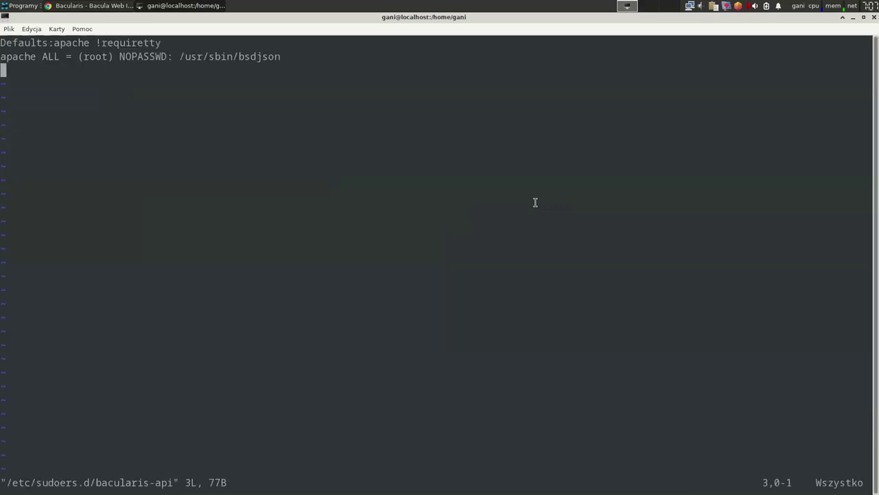
pyautogui.press('i')
pyautogui.hotkey('ctrl', 'shift', 'v')
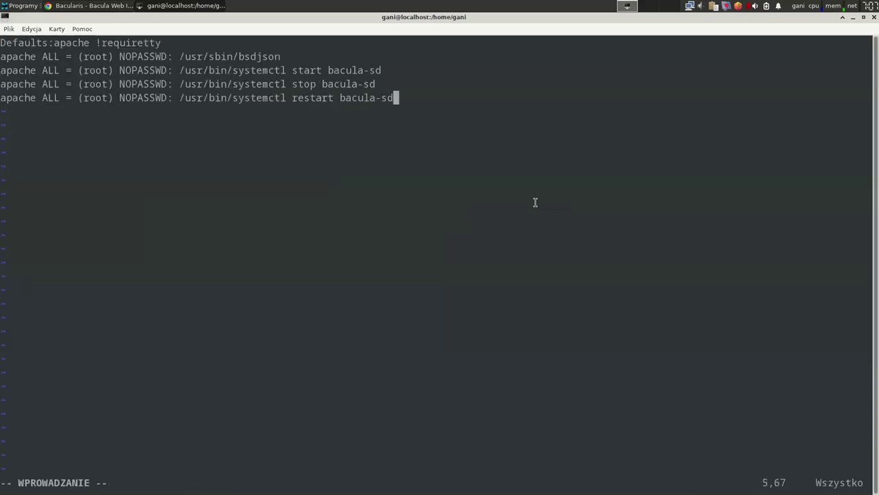
pyautogui.press('Escape')
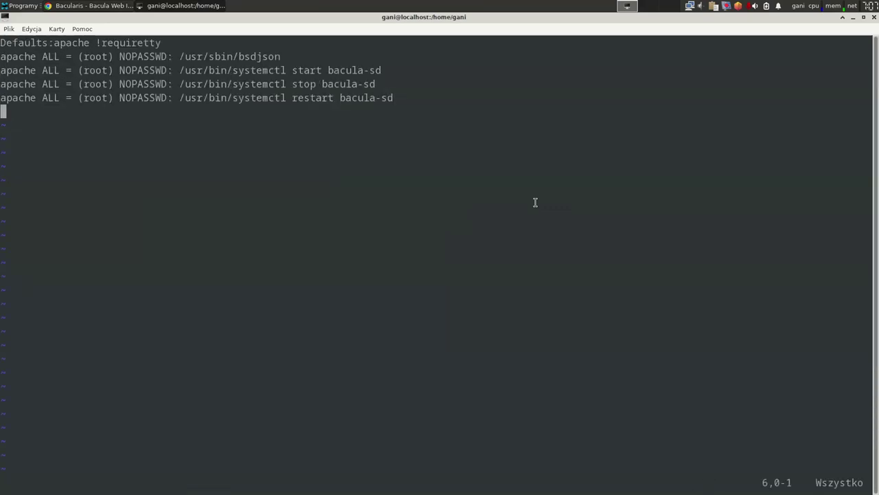
pyautogui.write(':')
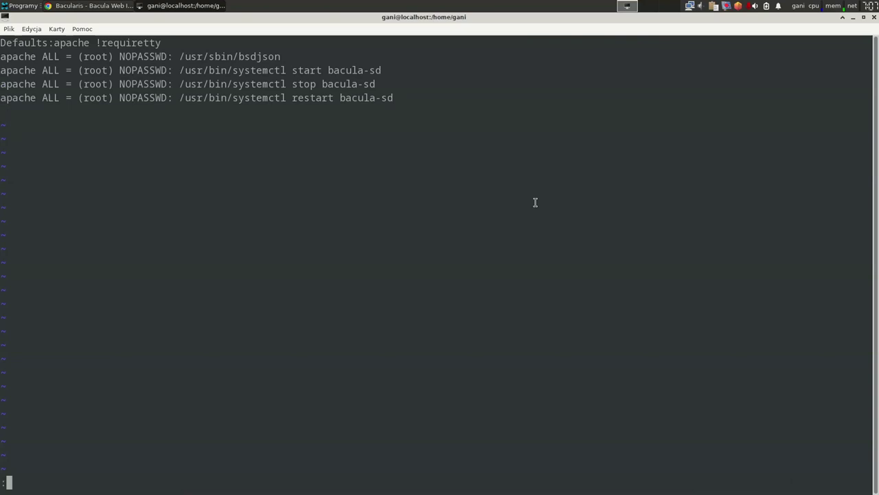
pyautogui.write('wq')
pyautogui.press('Return')
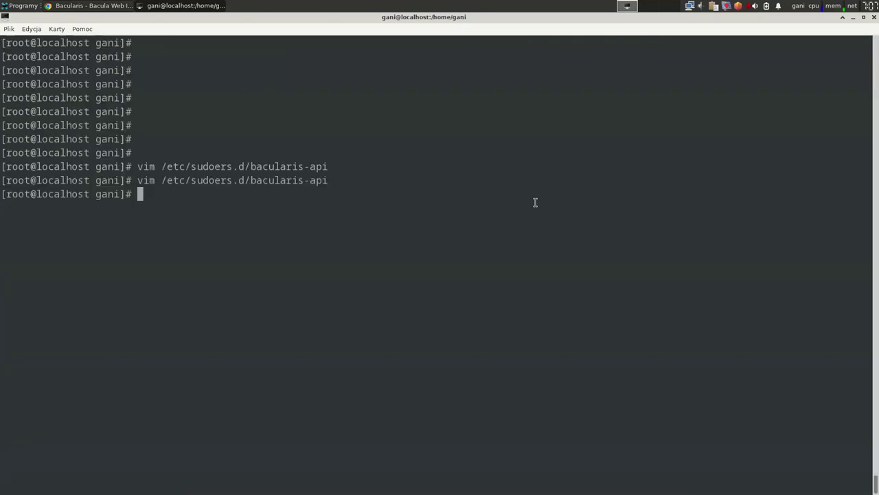
pyautogui.hotkey('alt', 'Tab')
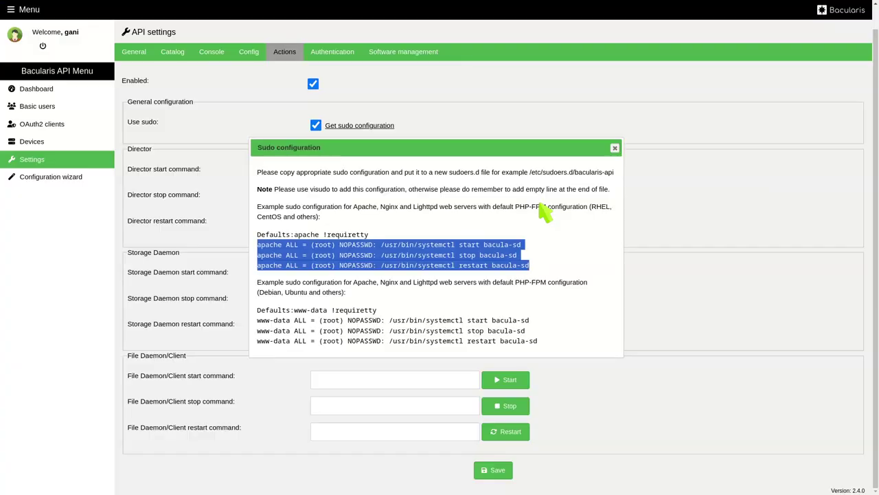
pyautogui.click(614, 148)
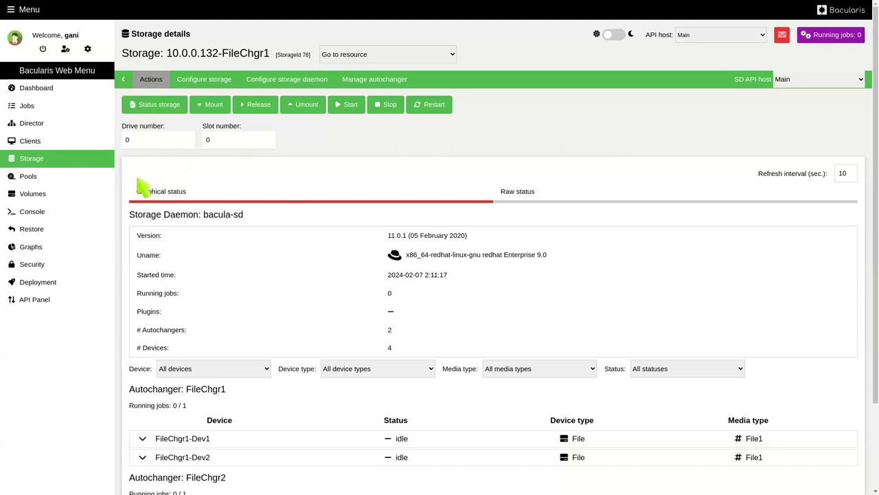
# Step: In the web interface's security settings, add a new API host with protocol HTTP, address 10.0.0.132 and port 9097
pyautogui.click(79, 272)
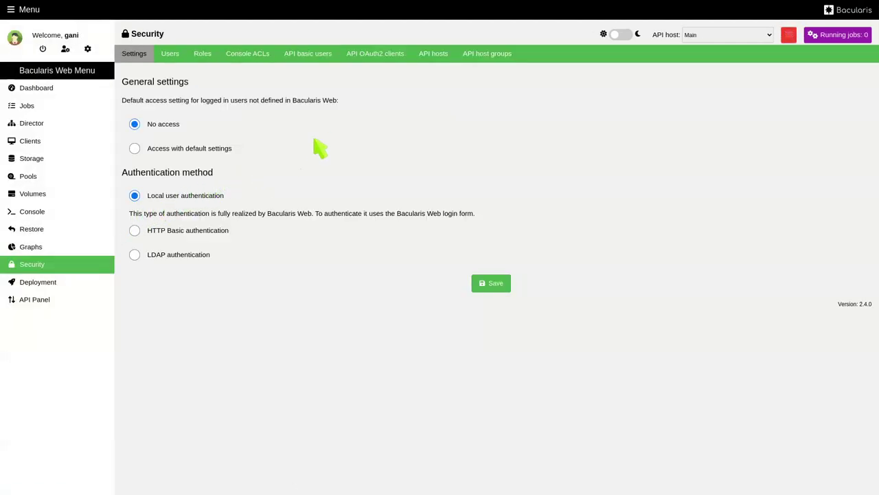
pyautogui.click(440, 68)
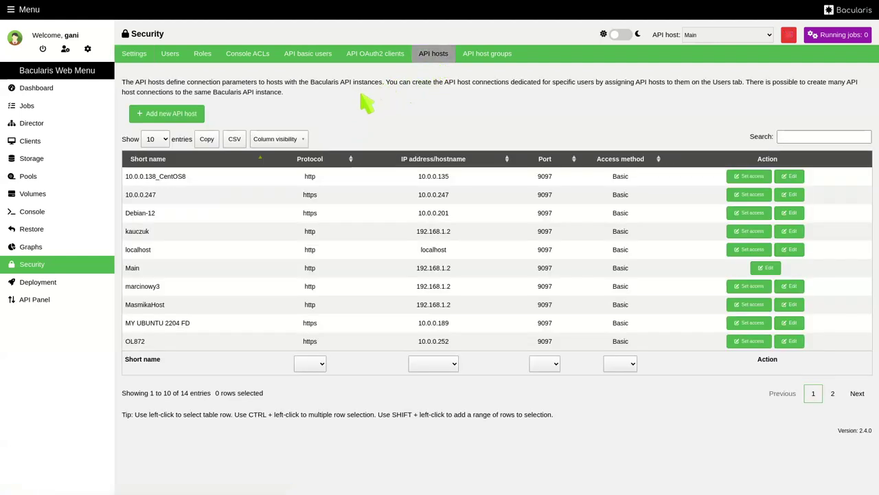
pyautogui.click(196, 117)
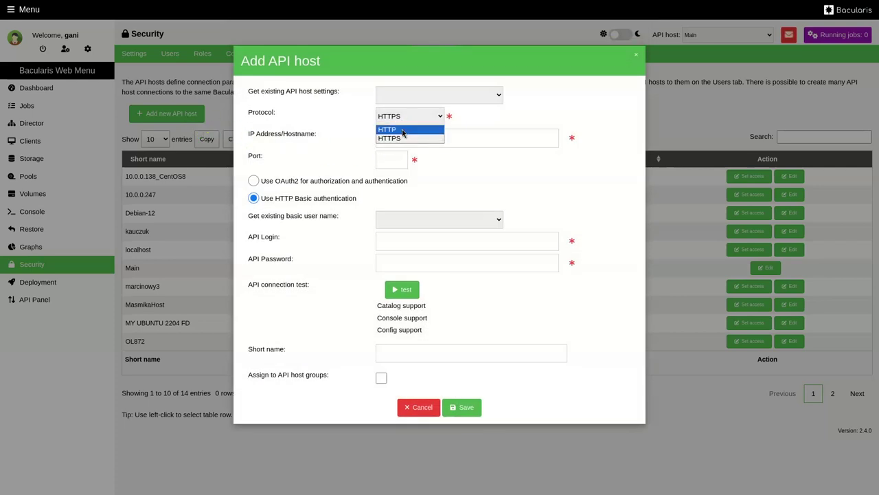
pyautogui.click(391, 129)
pyautogui.click(410, 141)
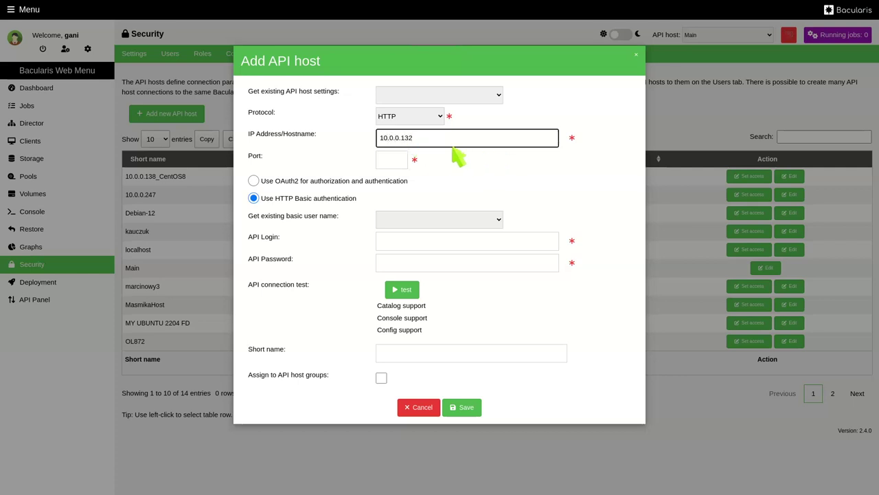
pyautogui.click(400, 161)
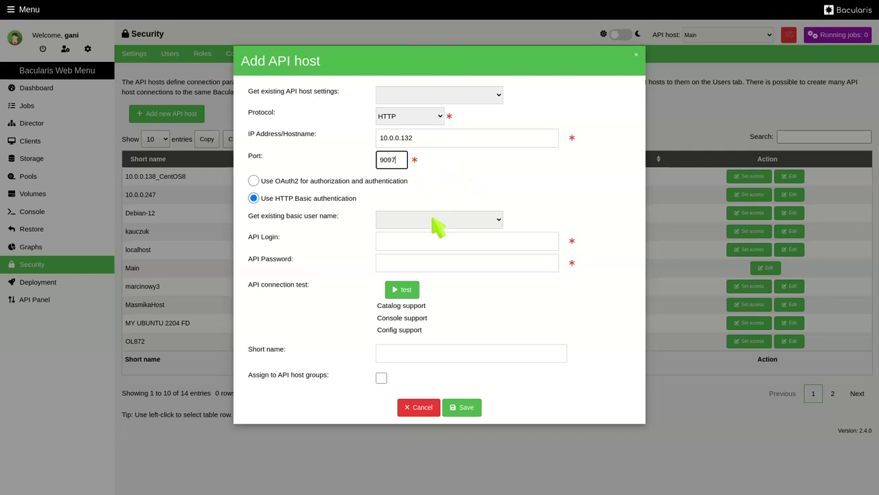
# Step: Enter the API login and password, test the connection, and save the host with the short name My 132 Host SD
pyautogui.click(445, 242)
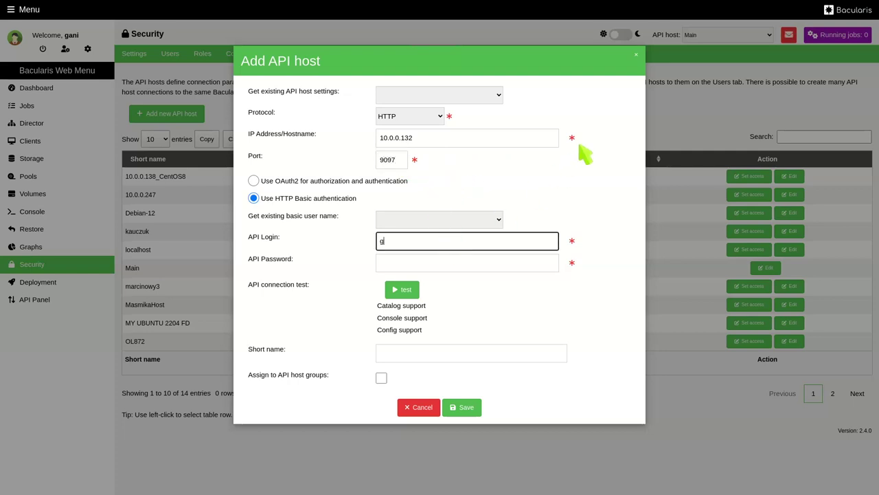
pyautogui.press('Tab')
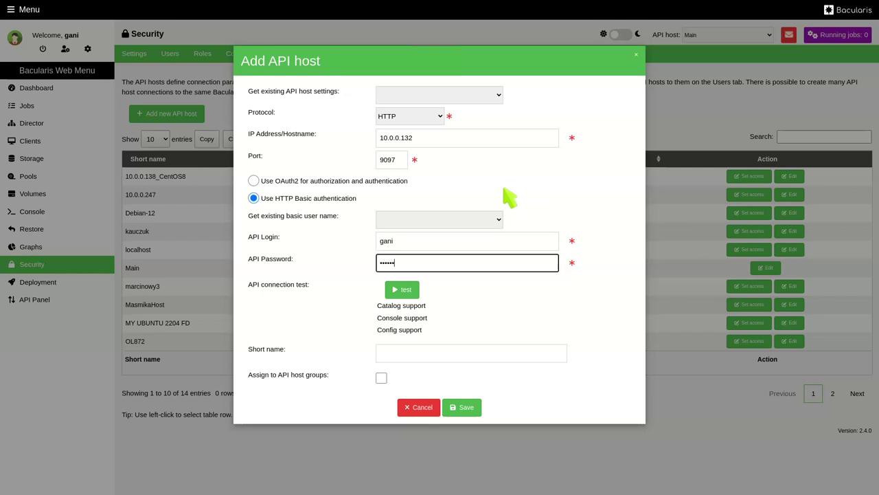
pyautogui.click(412, 291)
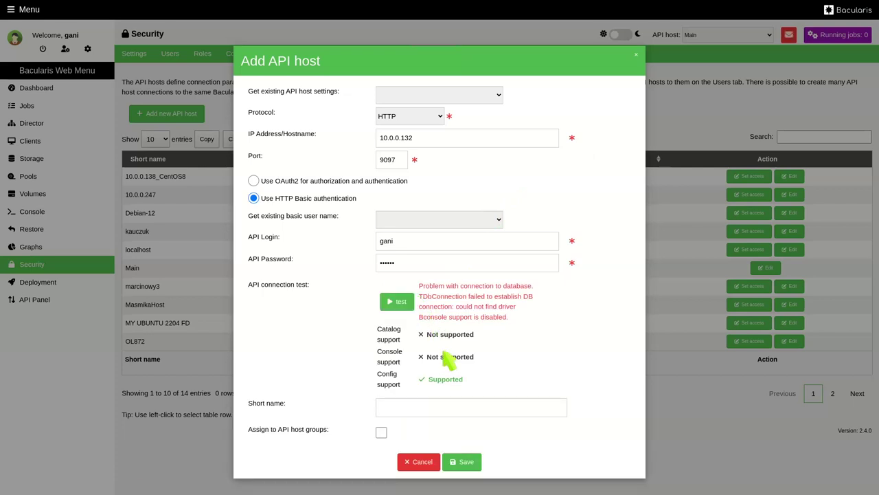
pyautogui.click(455, 409)
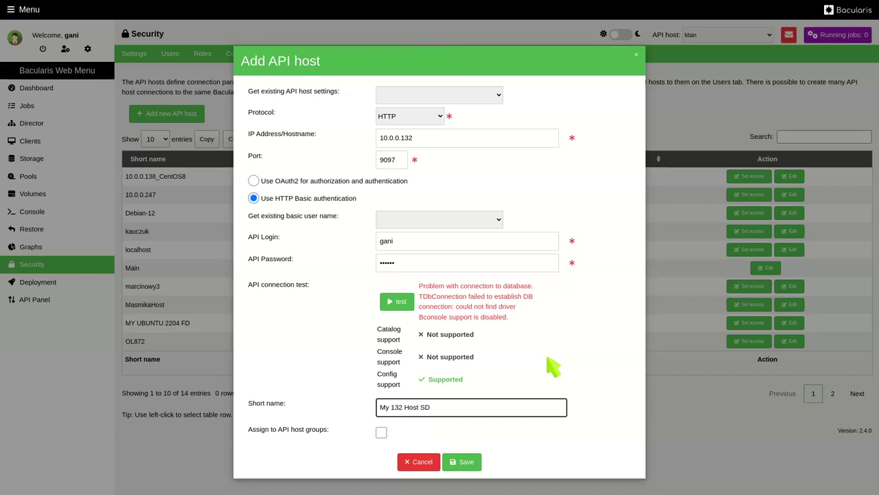
pyautogui.click(471, 462)
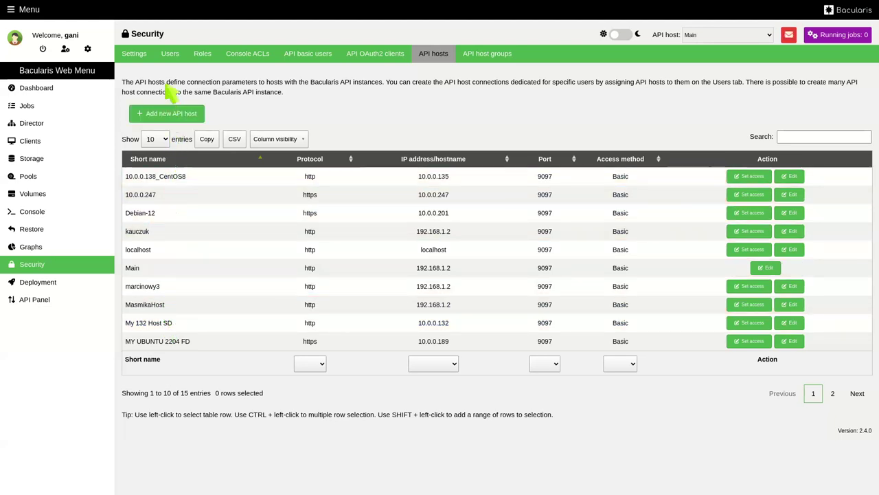
# Step: Edit the administrator's user account, add My 132 Host SD to its assigned API hosts and save it
pyautogui.click(170, 54)
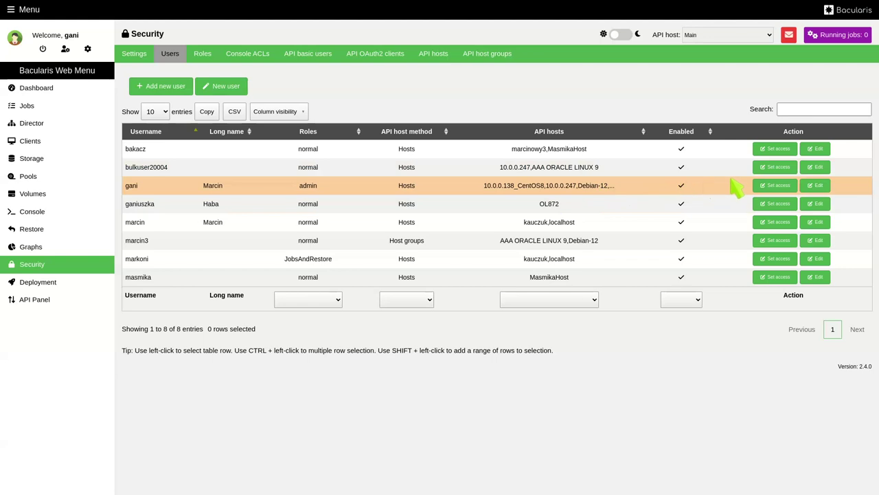
pyautogui.click(818, 187)
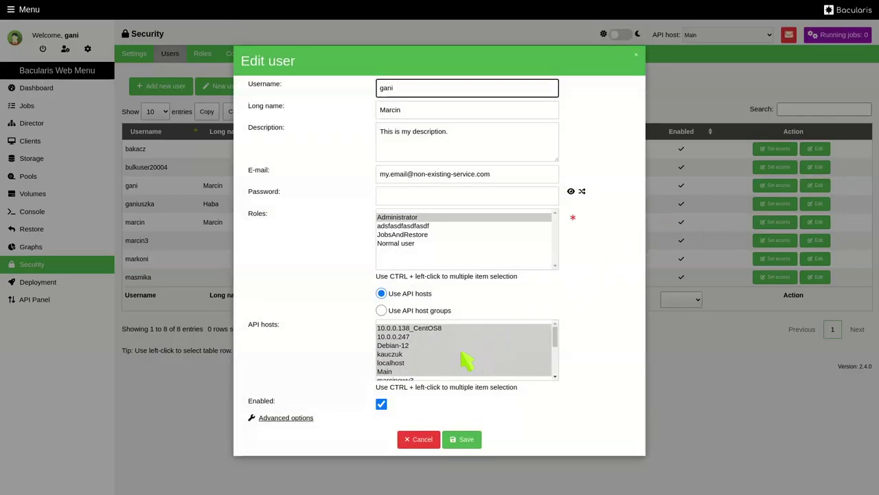
pyautogui.scroll(-2, 465, 359)
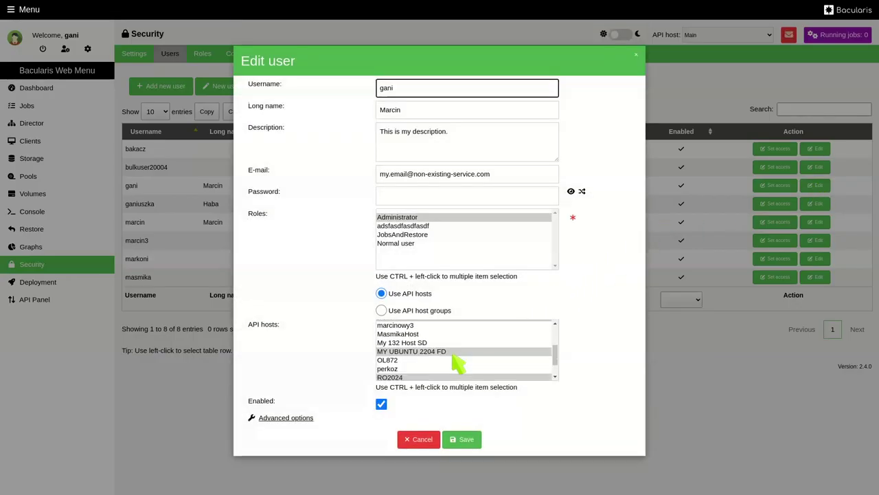
pyautogui.keyDown('ctrl'); pyautogui.click(417, 341); pyautogui.keyUp('ctrl')
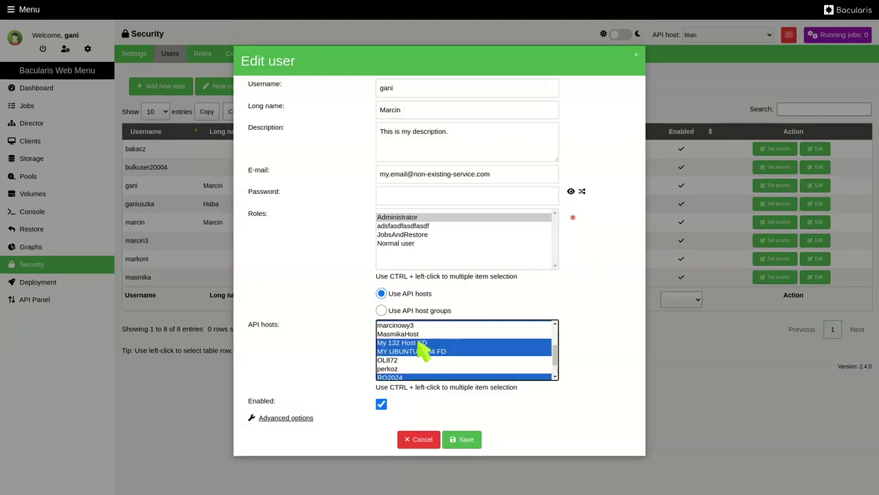
pyautogui.click(456, 437)
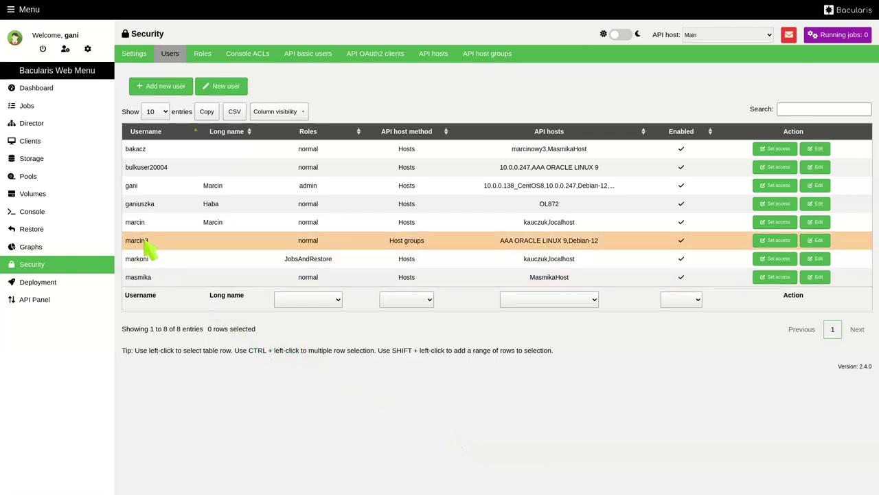
# Step: Open the details of storage 10.0.0.132-FileChgr1 and display its storage daemon configuration
pyautogui.click(78, 163)
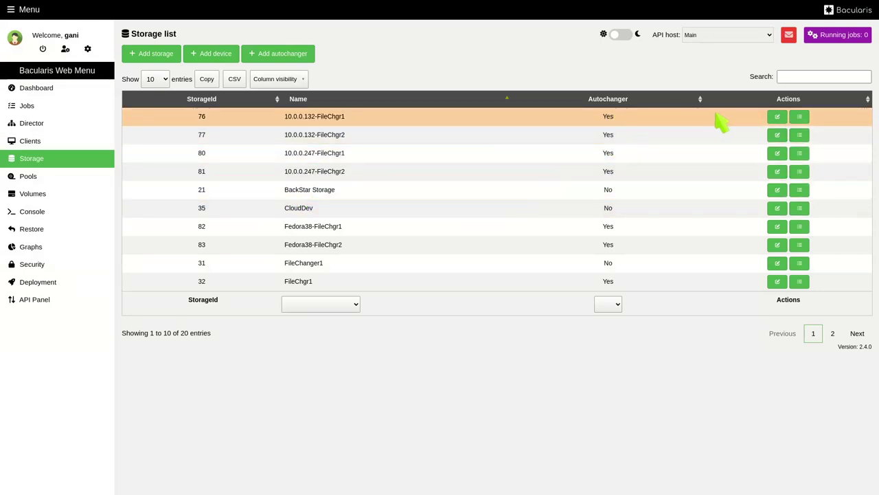
pyautogui.click(791, 119)
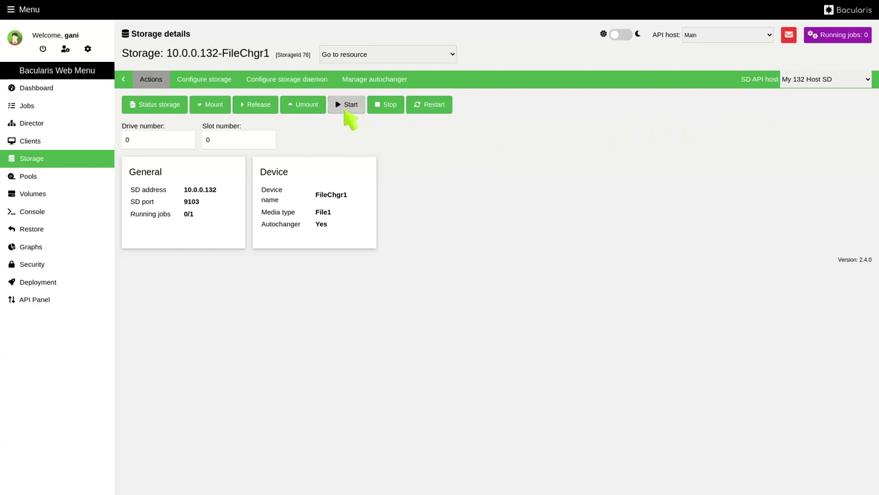
pyautogui.click(292, 81)
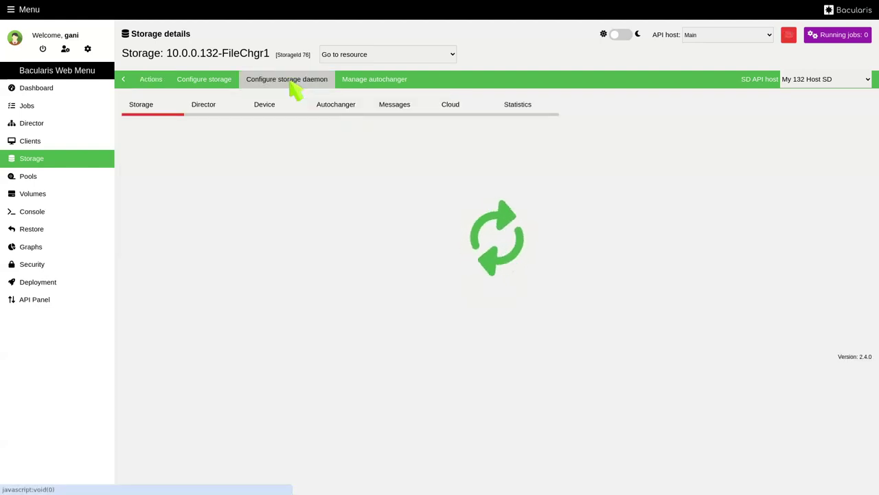
# Step: Display the storage daemon's device list, open FileChgr1-Dev1 for editing and try to save its configuration
pyautogui.click(274, 107)
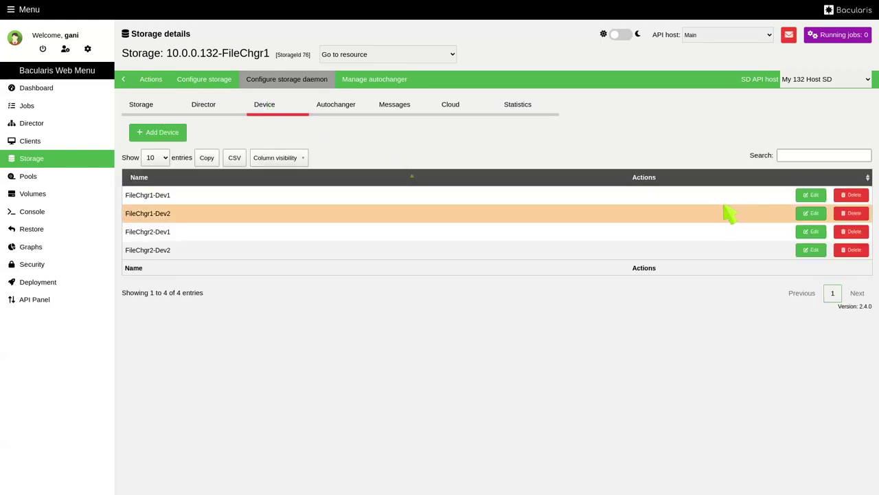
pyautogui.click(810, 196)
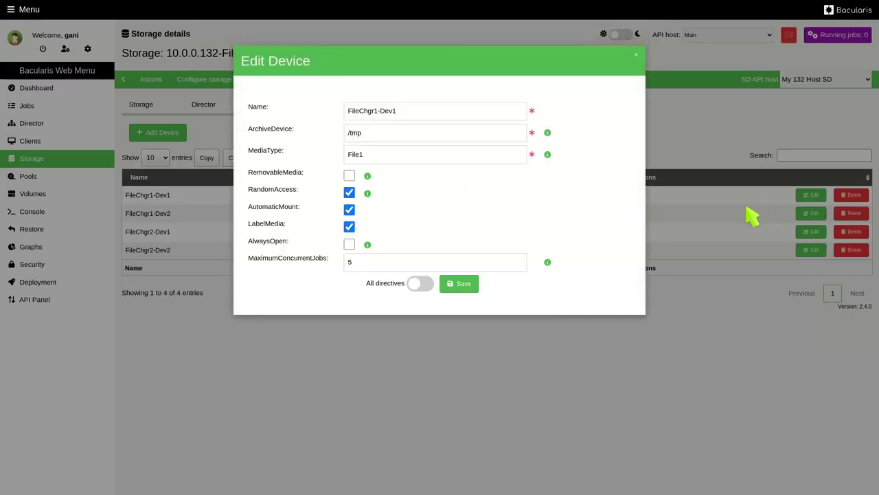
pyautogui.click(464, 287)
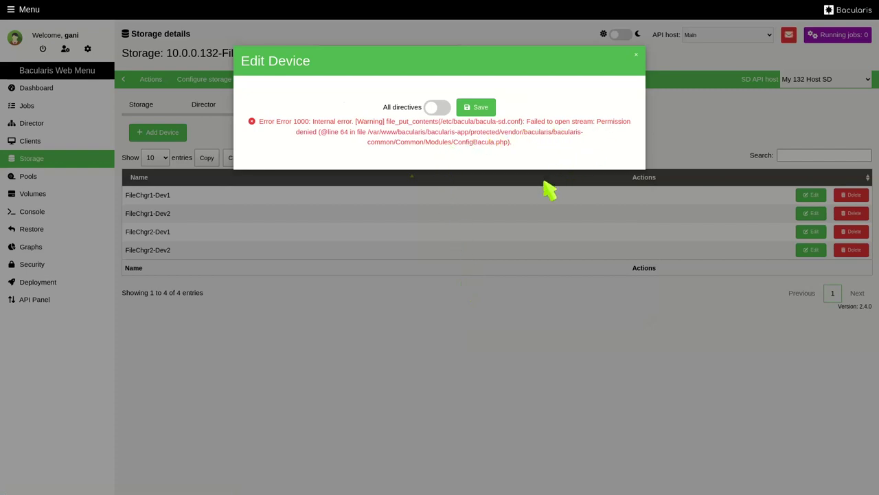
# Step: Switch to the terminal and list the contents of /etc/bacula in long format to check file ownership and permissions
pyautogui.hotkey('alt', 'Tab')
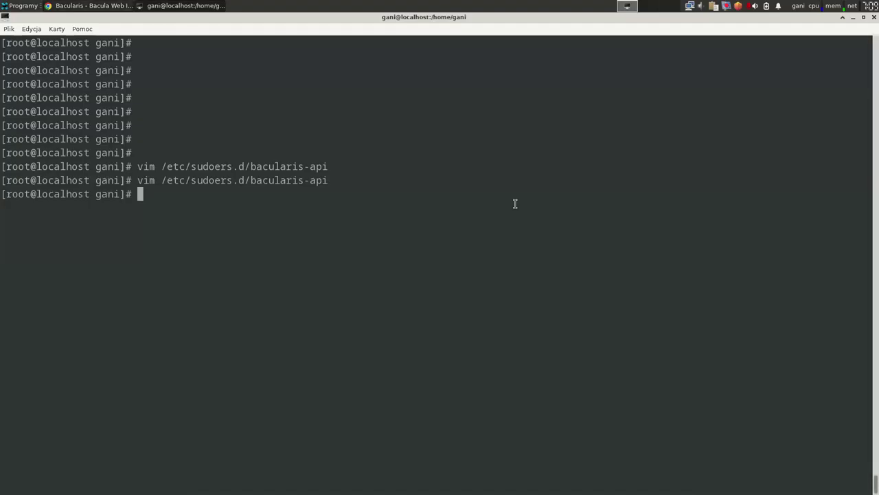
pyautogui.write('ls -l /etc/bacula')
pyautogui.press('Return')
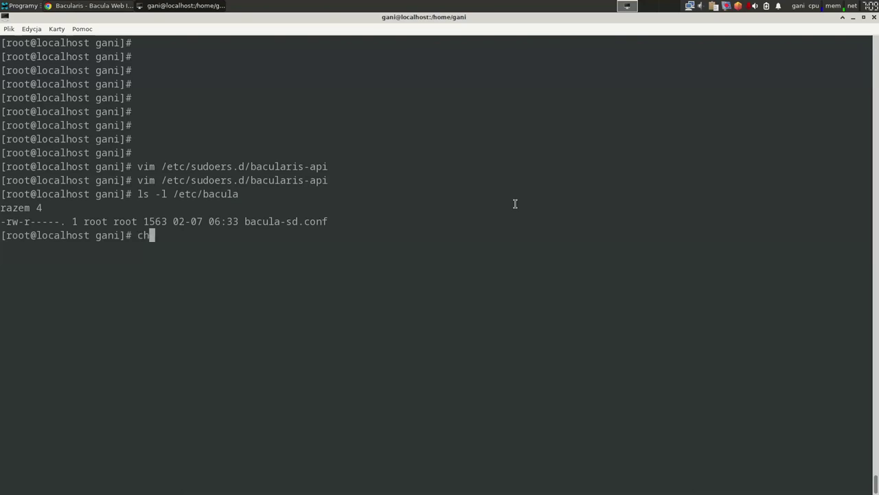
# Step: Change the ownership of /etc/bacula/bacula-sd.conf to user root and group apache
pyautogui.write('chown root:apac')
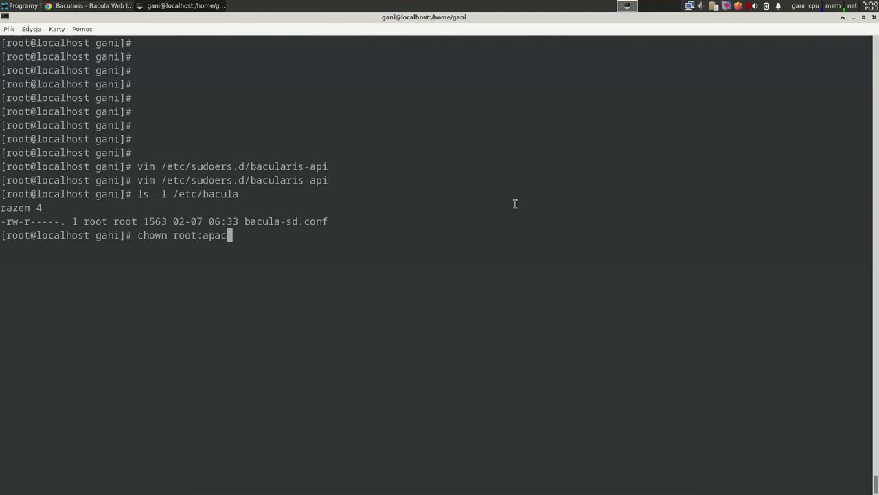
pyautogui.write('he /etc/bacula/bacula')
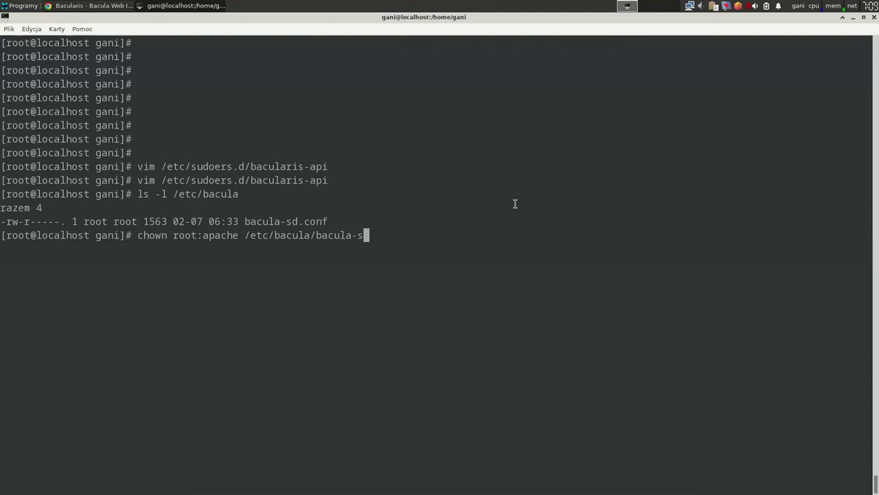
pyautogui.write('-s')
pyautogui.press('Tab')
pyautogui.press('Return')
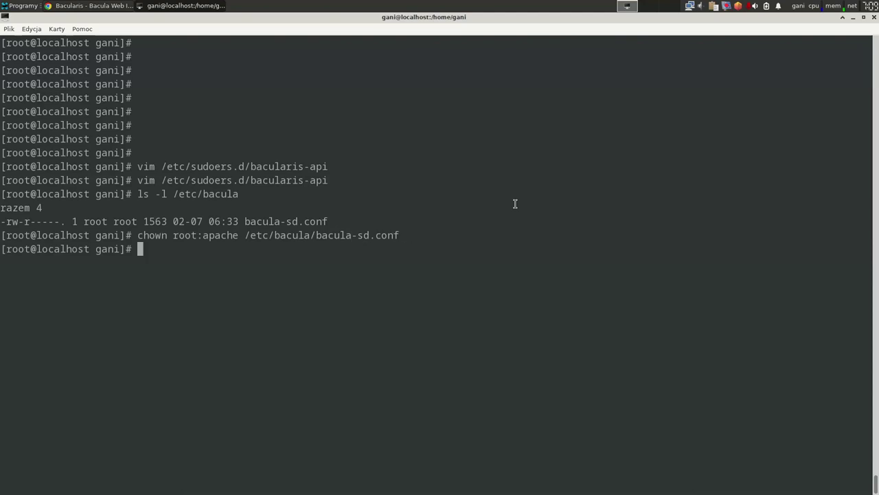
# Step: Set the permissions of /etc/bacula/bacula-sd.conf to 660 and list /etc/bacula in long format to check them
pyautogui.write('chmod 660 /')
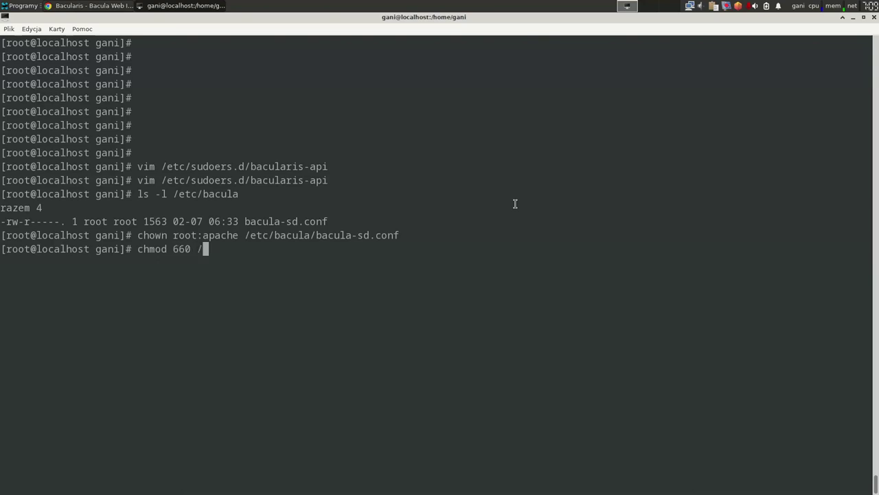
pyautogui.write('etc/bacula/bacula-sd')
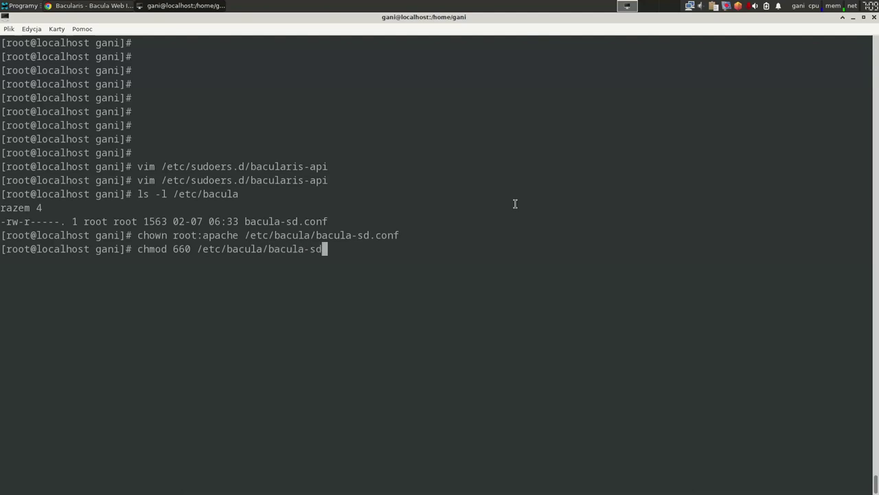
pyautogui.write('.c')
pyautogui.press('Tab')
pyautogui.press('Return')
pyautogui.write('ls -l /e')
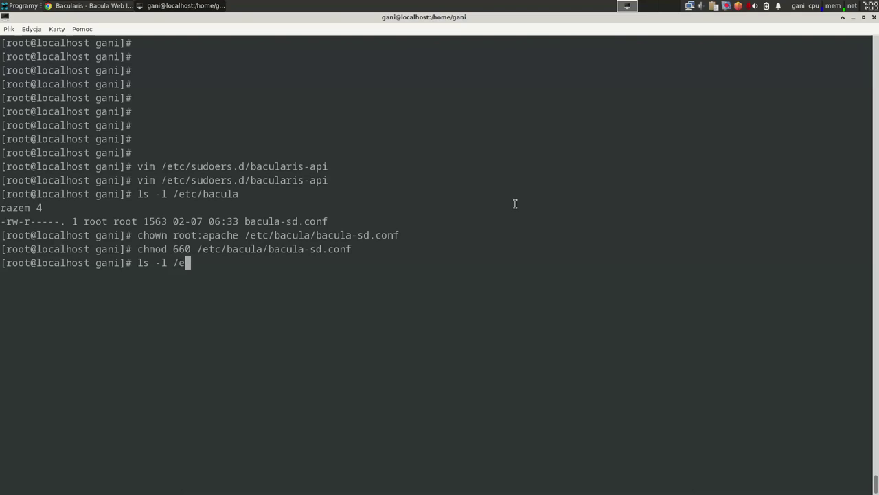
pyautogui.write('tc/bacula')
pyautogui.press('Return')
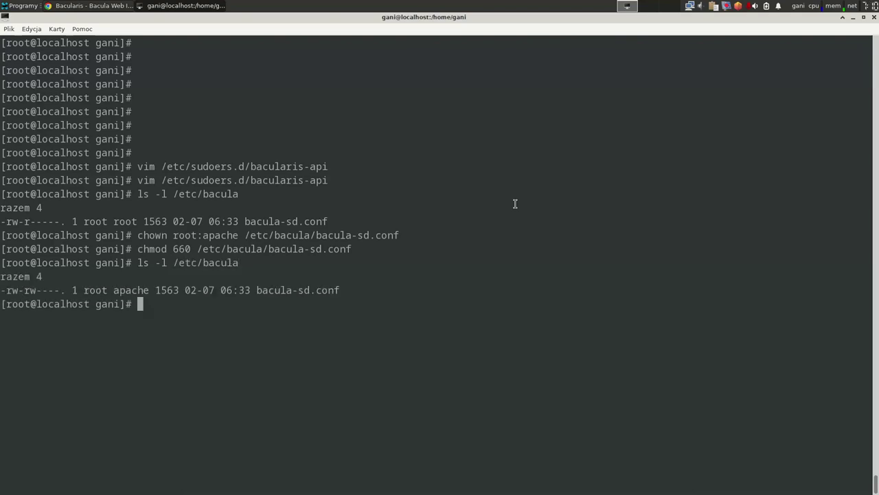
# Step: Switch back to Bacularis in the browser, close the open device dialog, reopen FileChgr1-Dev1 for editing and save it
pyautogui.hotkey('alt', 'Tab')
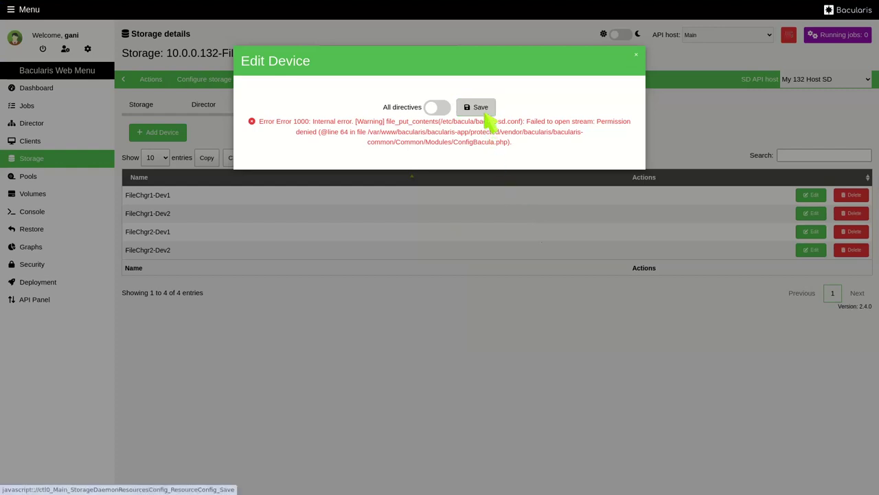
pyautogui.click(637, 55)
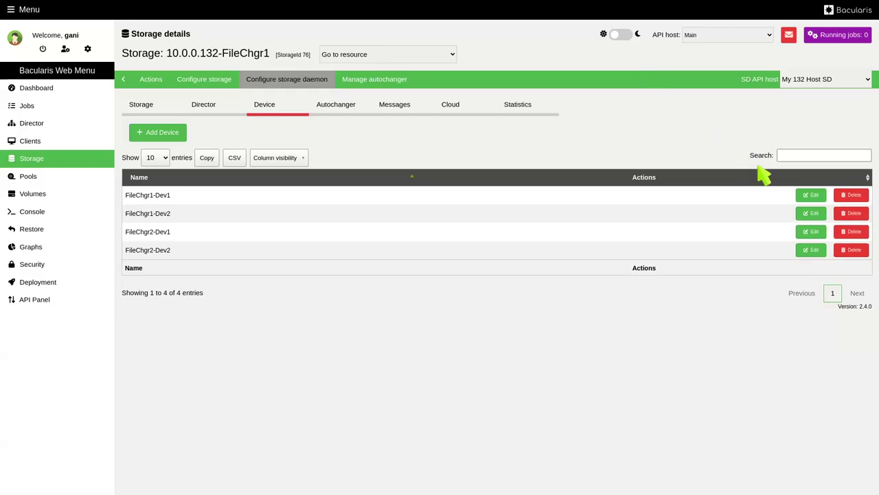
pyautogui.click(810, 196)
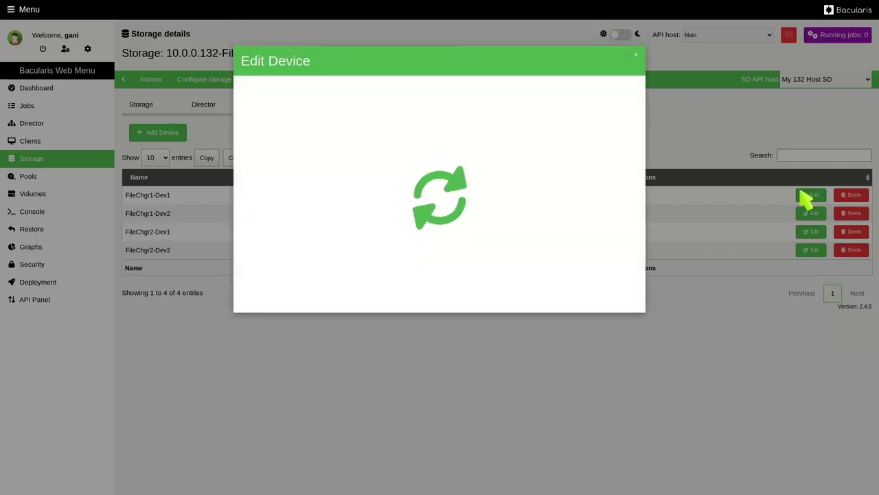
pyautogui.click(487, 289)
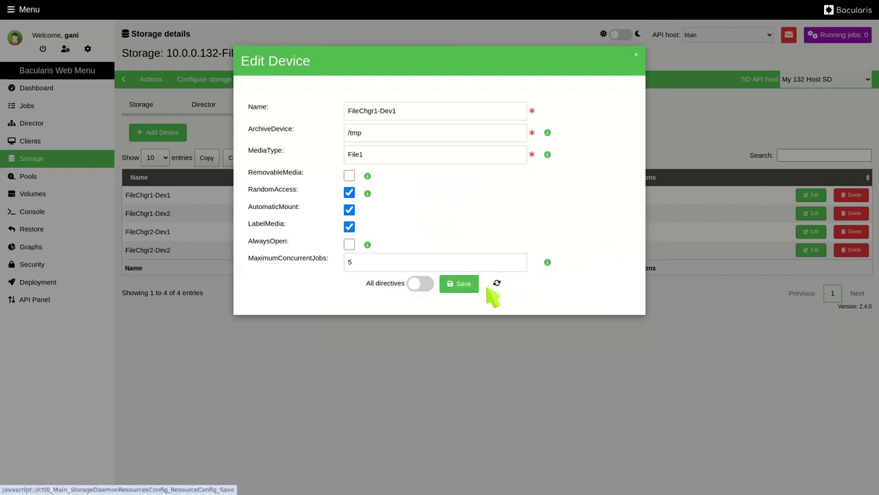